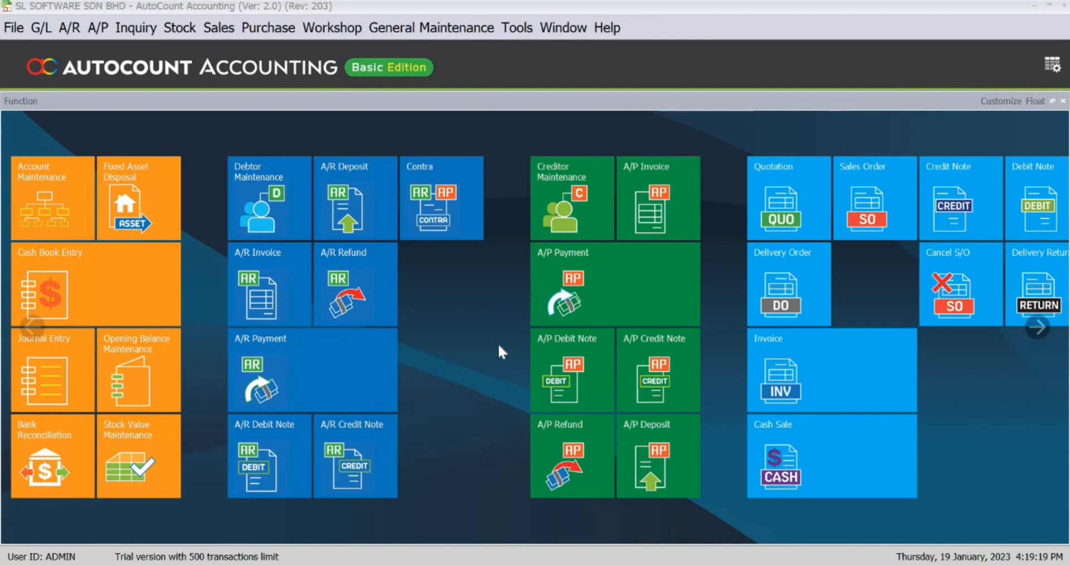
Open Debtor Maintenance in a maximized window and open the DEBTOR B account for editing.
left_click(62, 28)
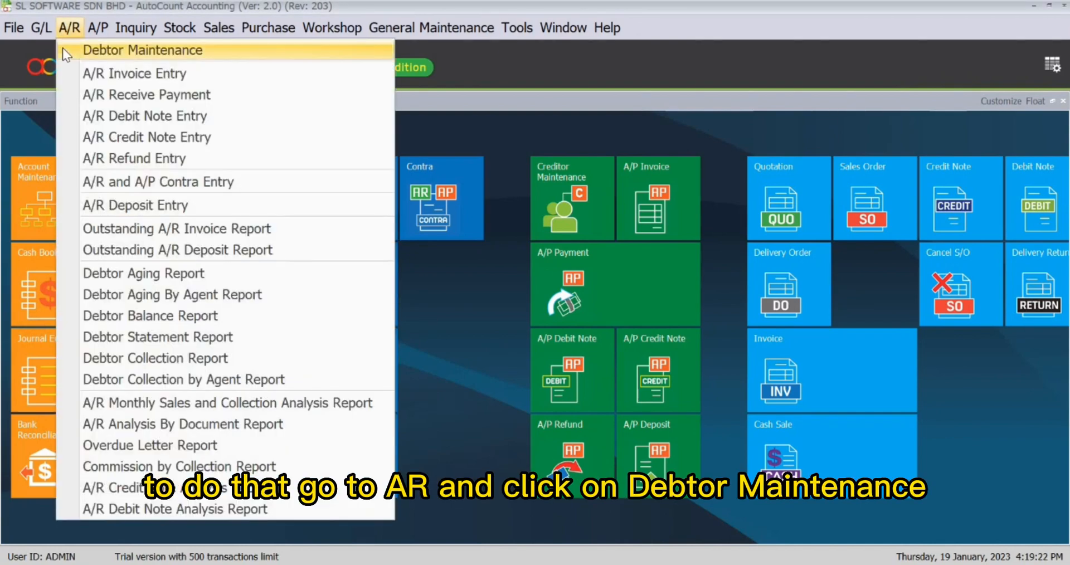
left_click(62, 48)
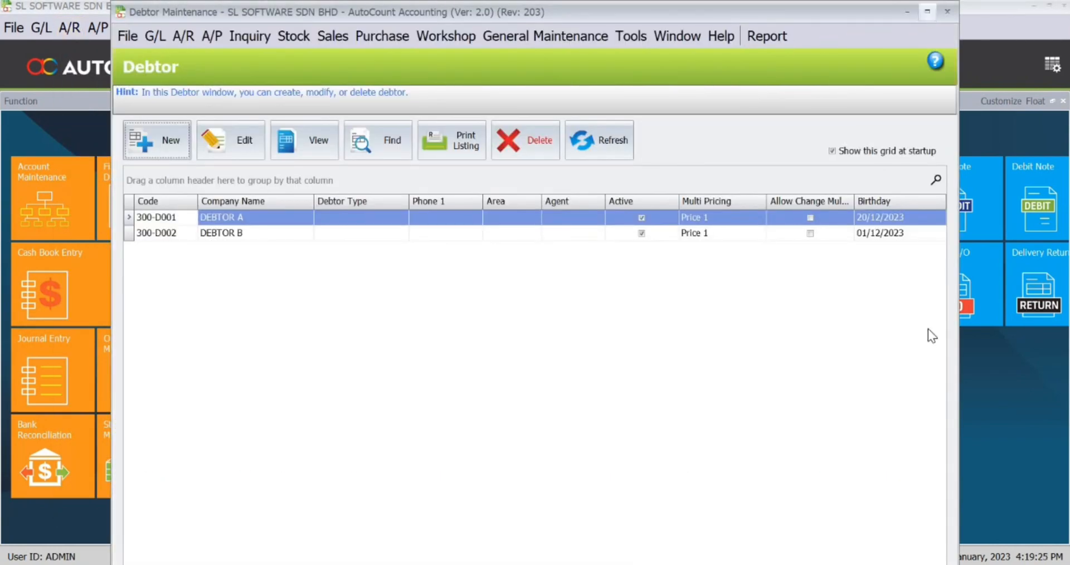
left_click(929, 11)
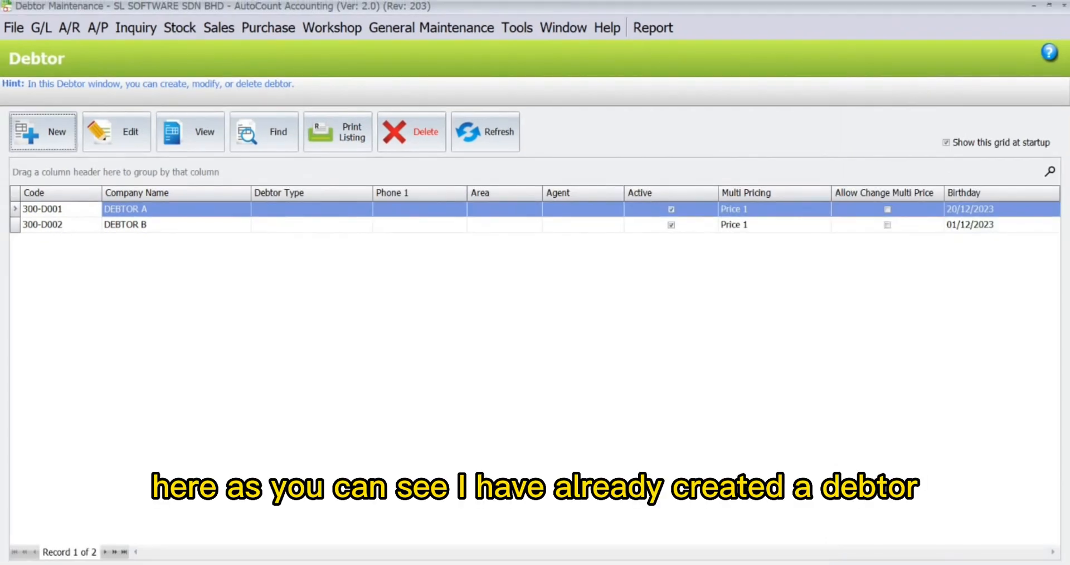
left_click(38, 145)
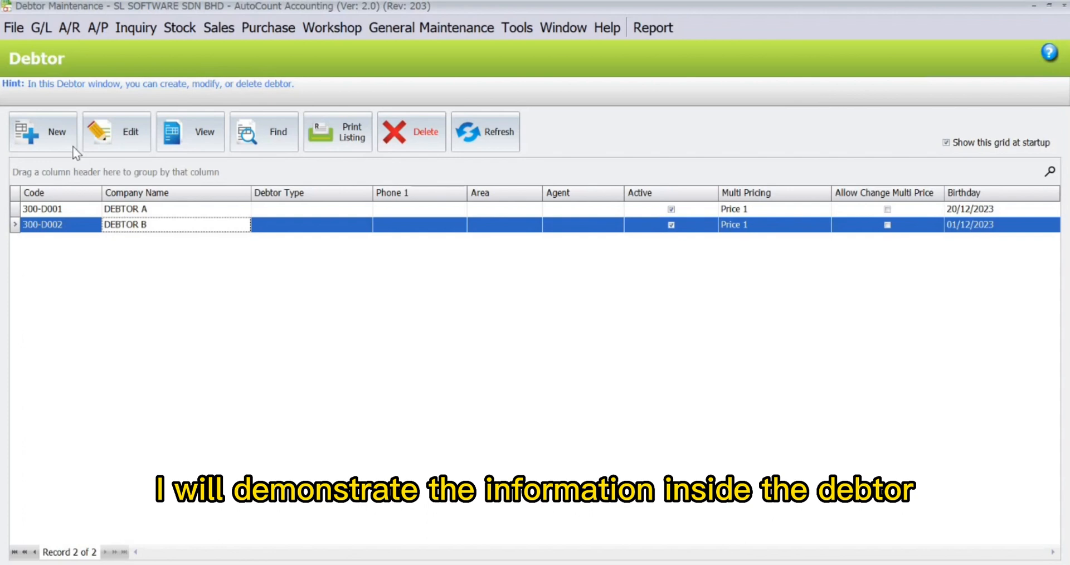
left_click(132, 144)
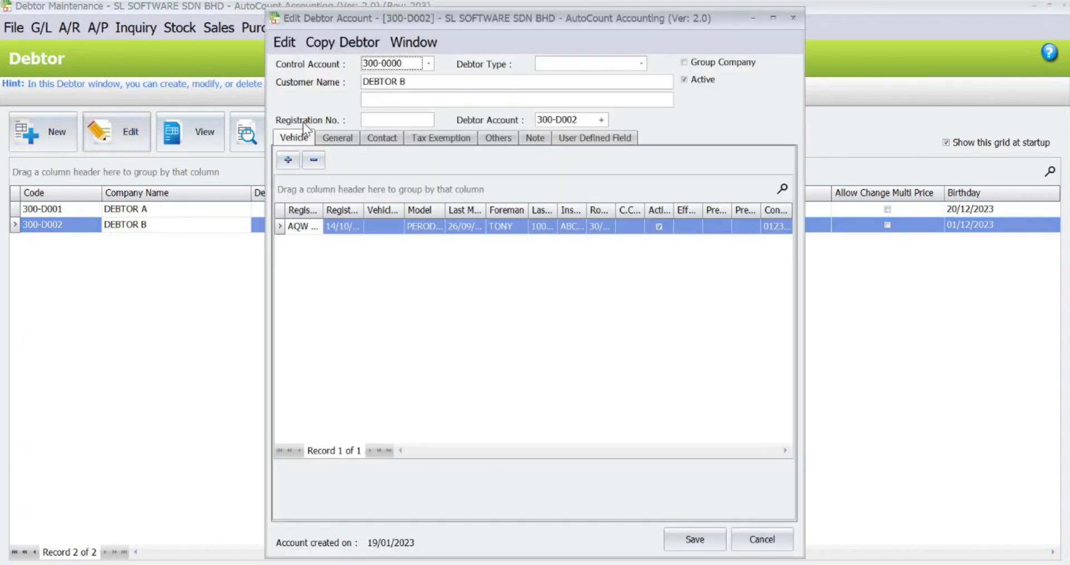
Open the PERODUA MYVI vehicle record of DEBTOR B and review its registration, service, foreman and insurance details.
double_click(379, 231)
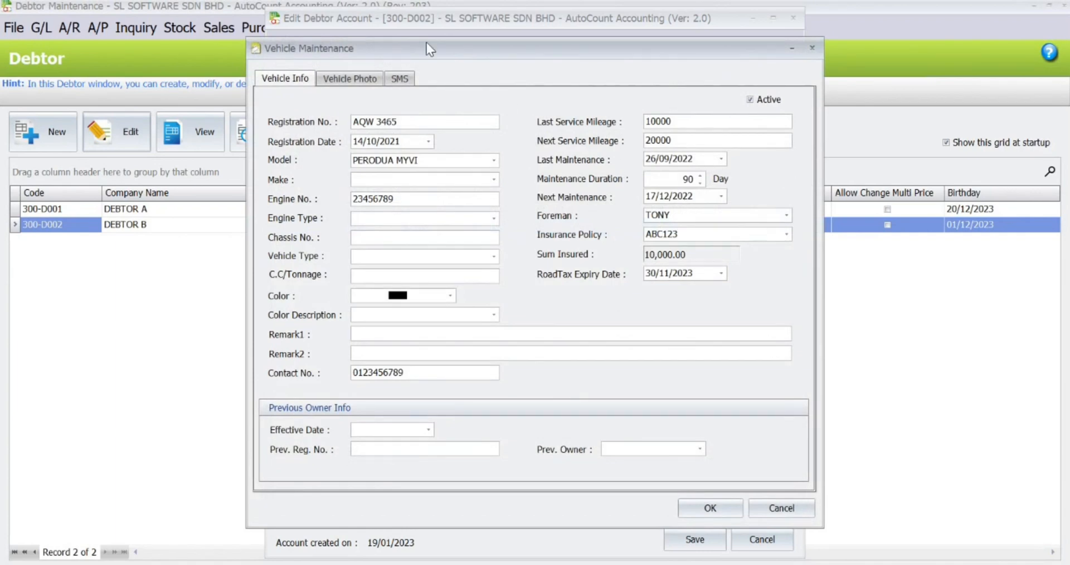
left_click_drag(437, 57, 456, 199)
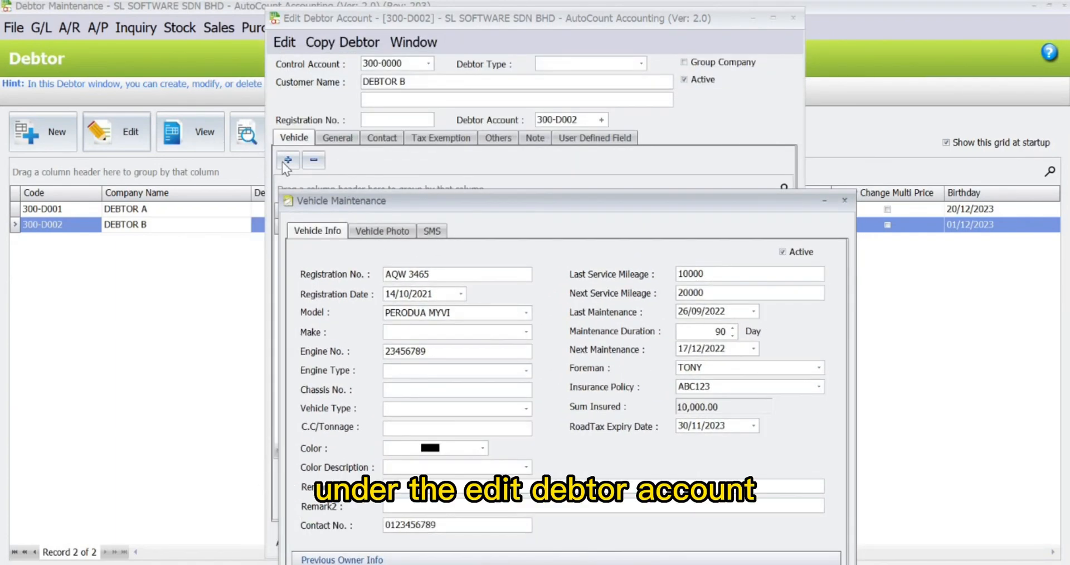
left_click_drag(410, 201, 367, 51)
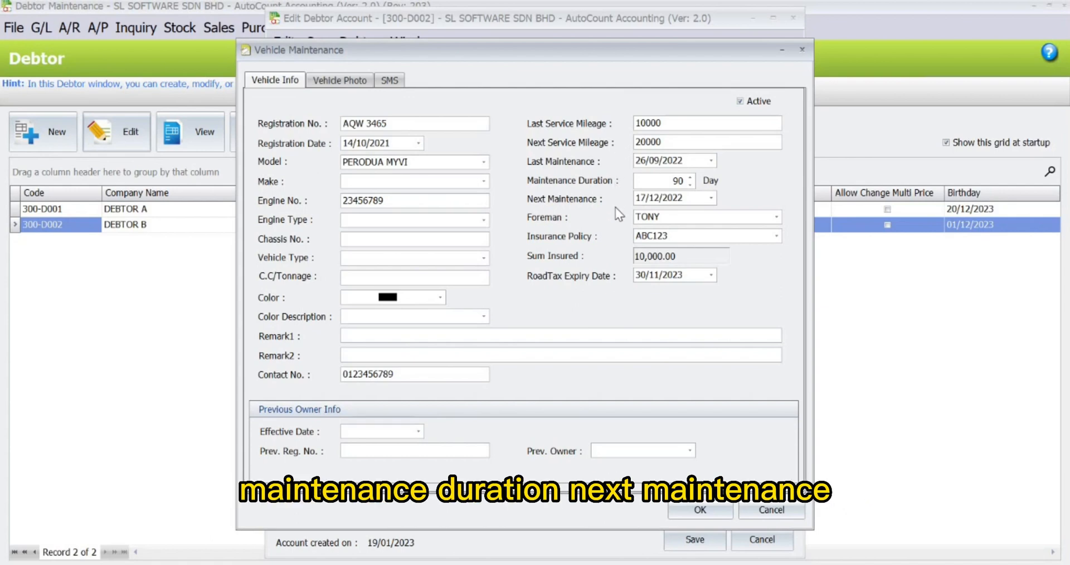
left_click(777, 216)
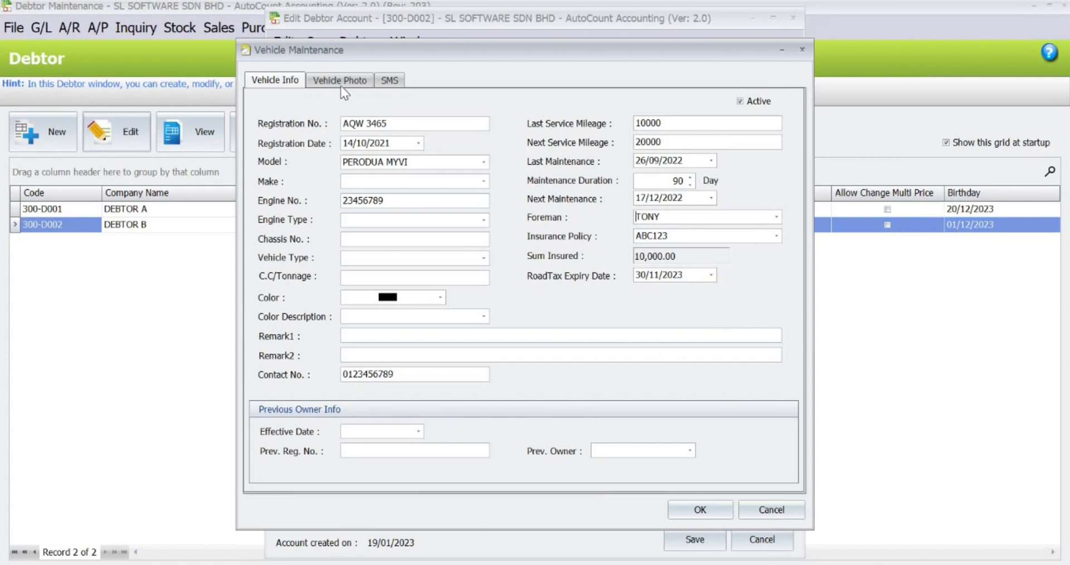
Check the vehicle's photo slots, return to its general information and accept the vehicle record.
left_click(316, 82)
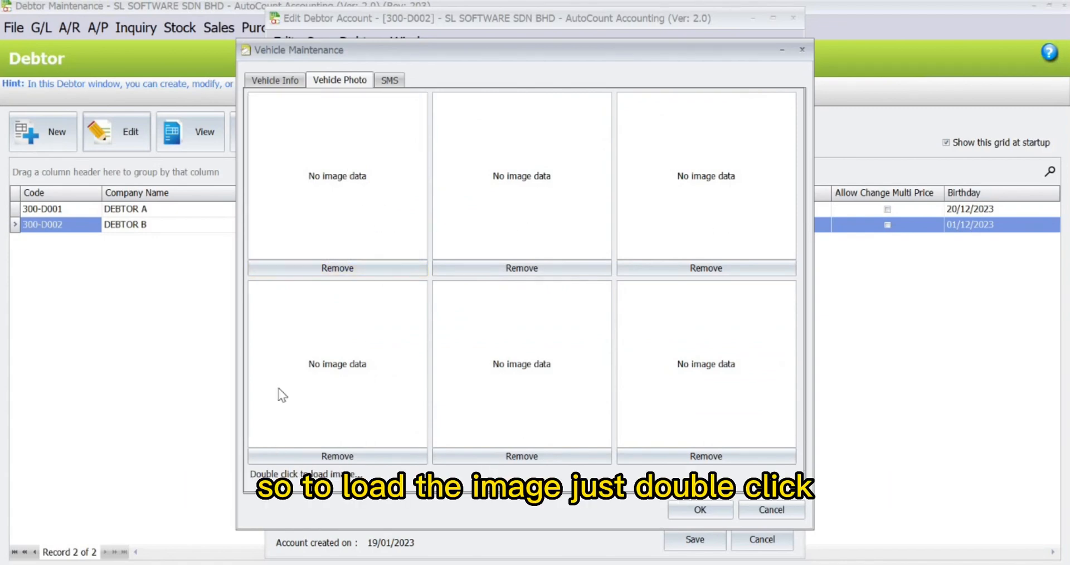
left_click(271, 84)
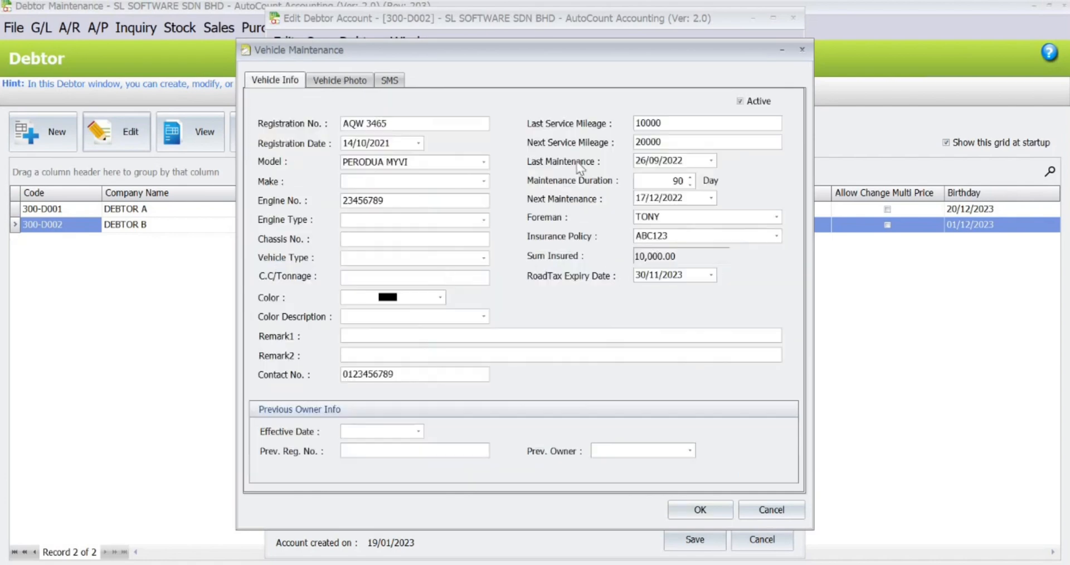
left_click(700, 510)
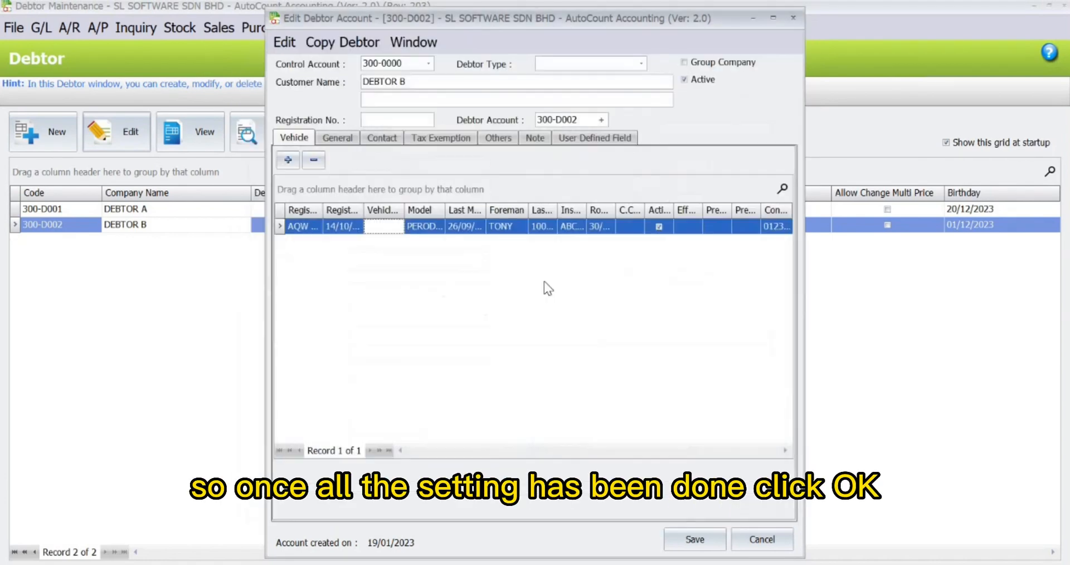
Review the debtor's user-defined Birthday and VList fields, and save the account, closing Debtor Maintenance.
left_click(617, 136)
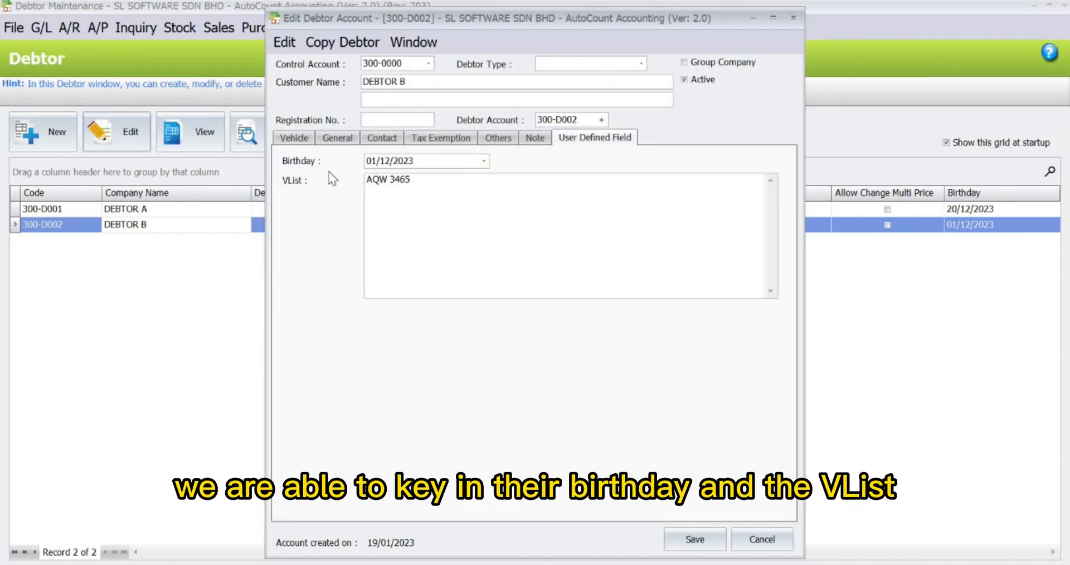
left_click(297, 139)
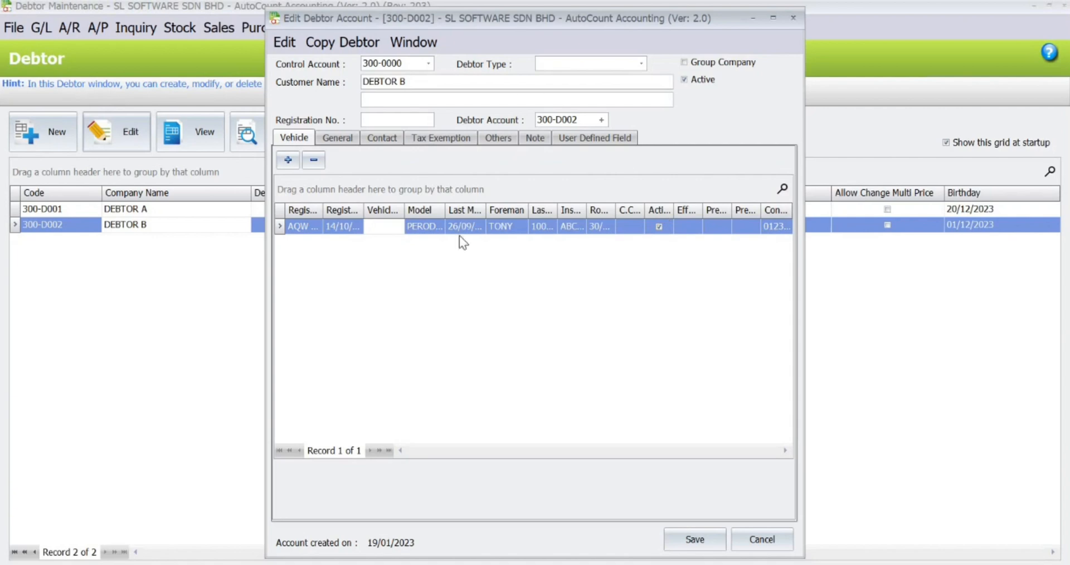
left_click(690, 543)
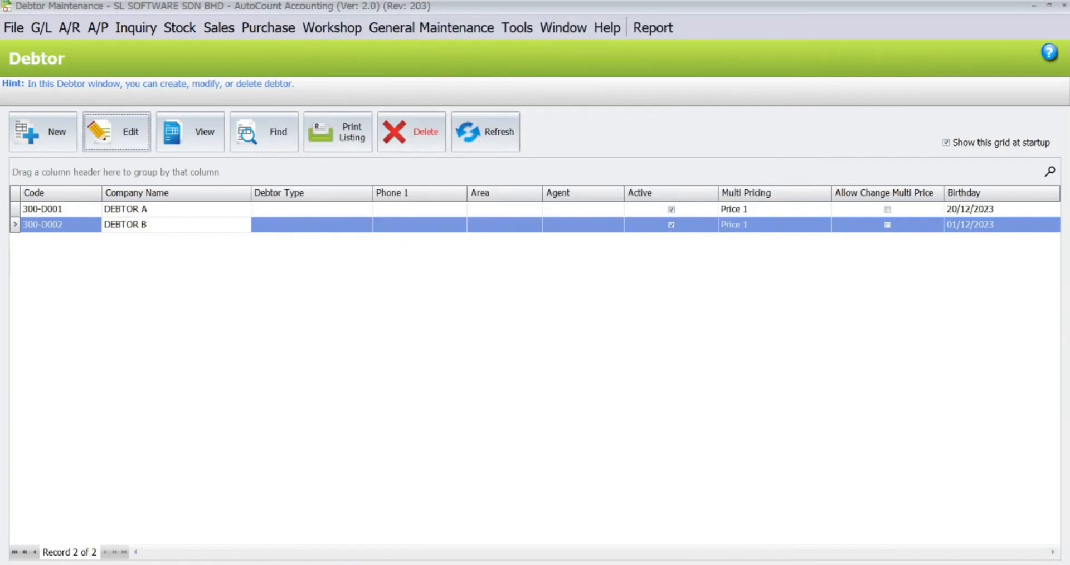
left_click(1064, 6)
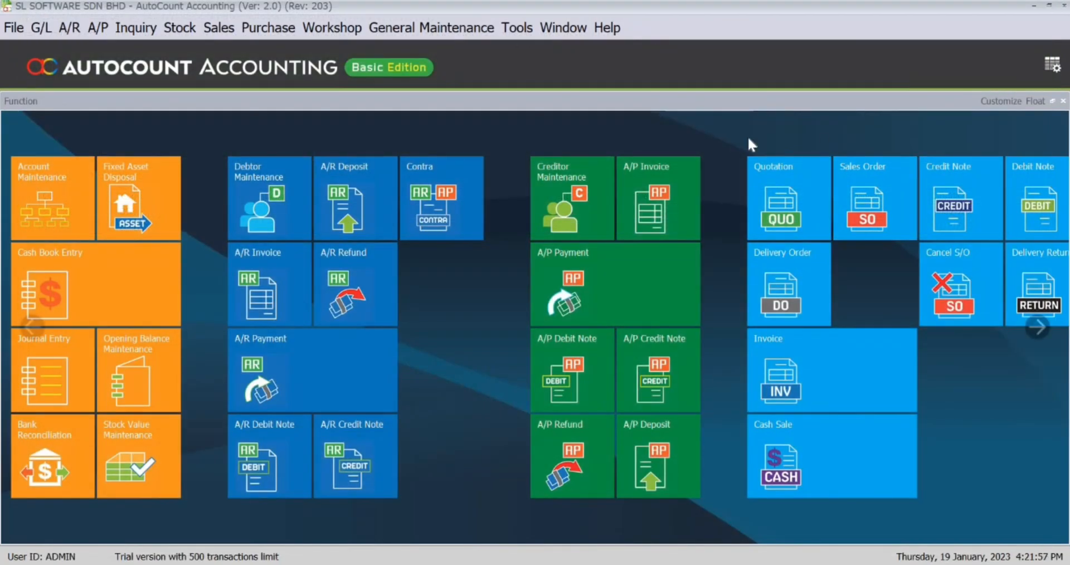
Open stock item 00001 ENGINE OIL for editing in Stock Item Maintenance and show its user-defined fields.
left_click(190, 33)
left_click(193, 49)
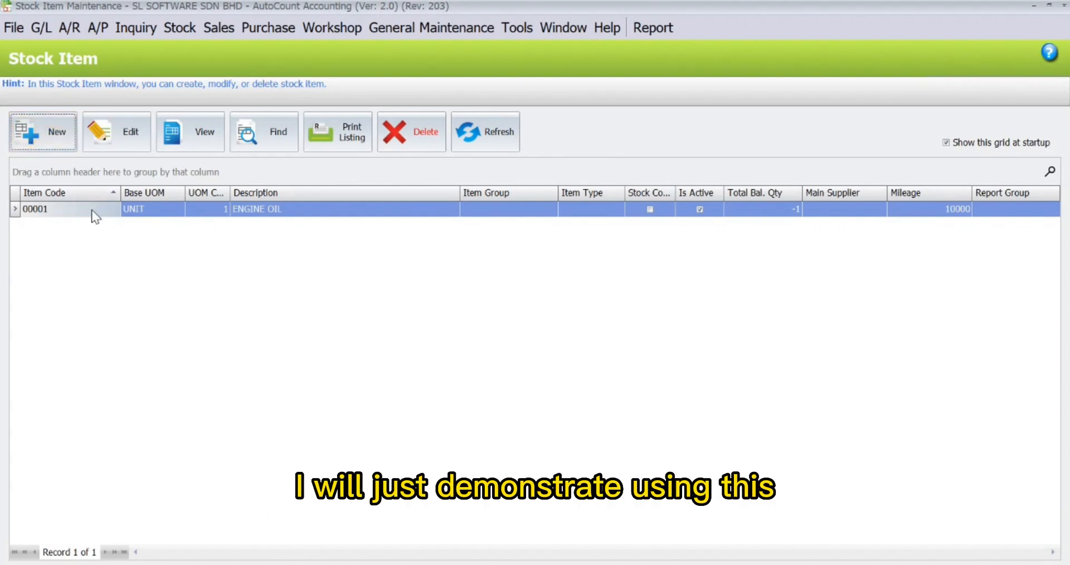
left_click(114, 130)
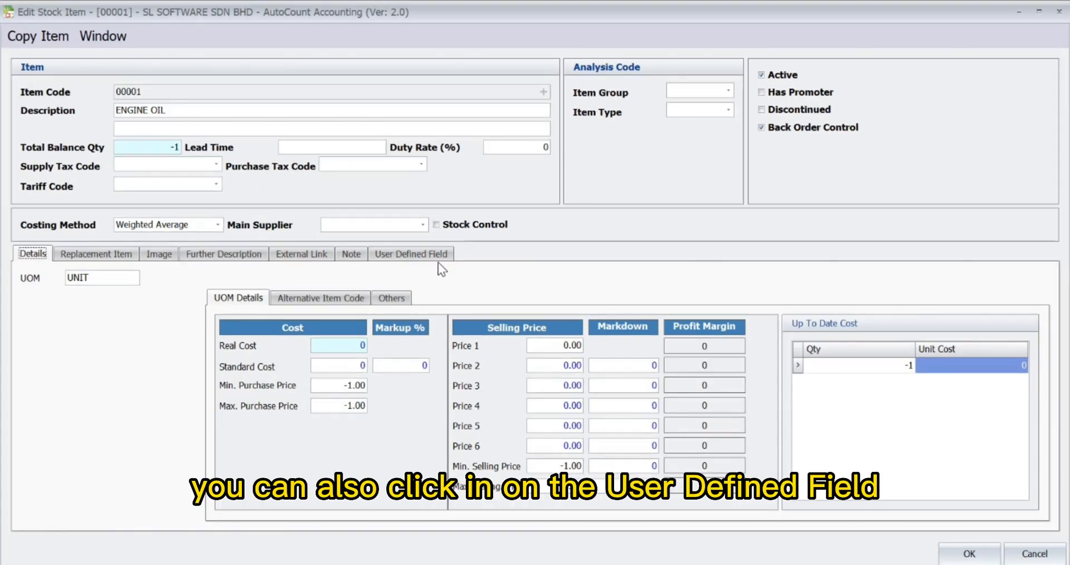
left_click(438, 251)
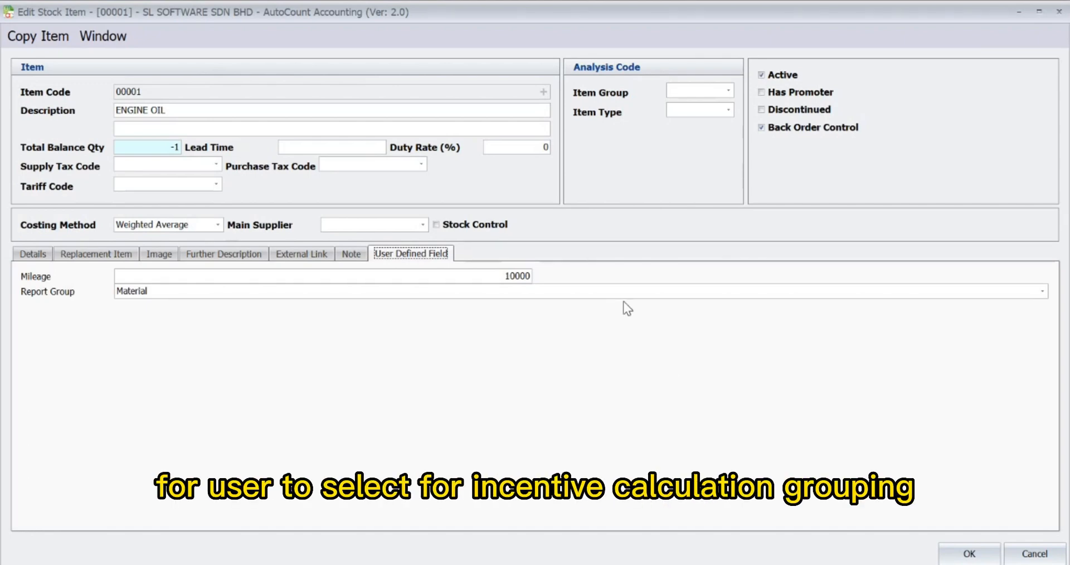
Choose Material as the ENGINE OIL item's Report Group and save the stock item.
left_click(1042, 291)
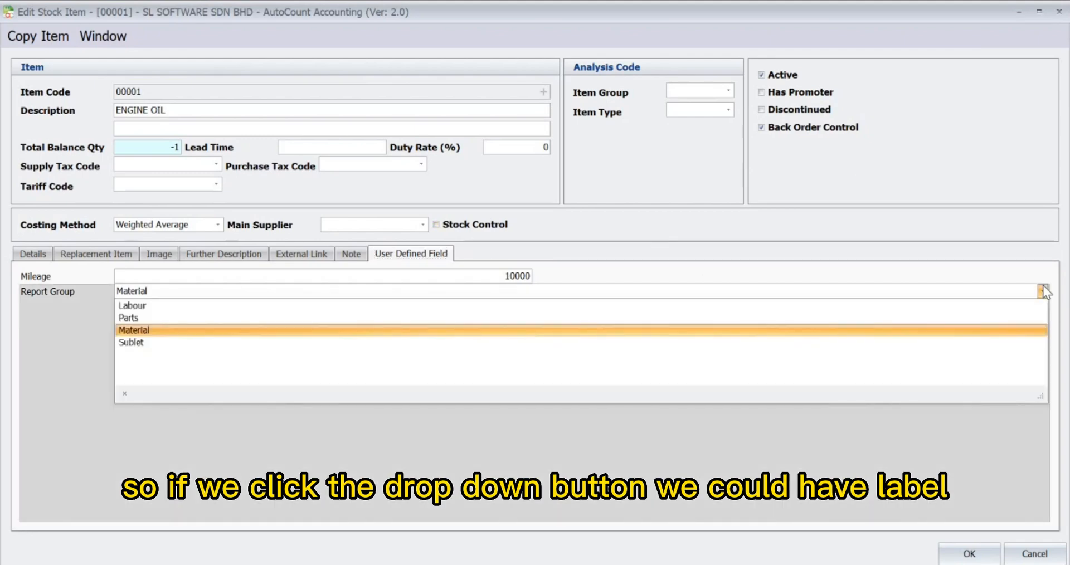
left_click(142, 330)
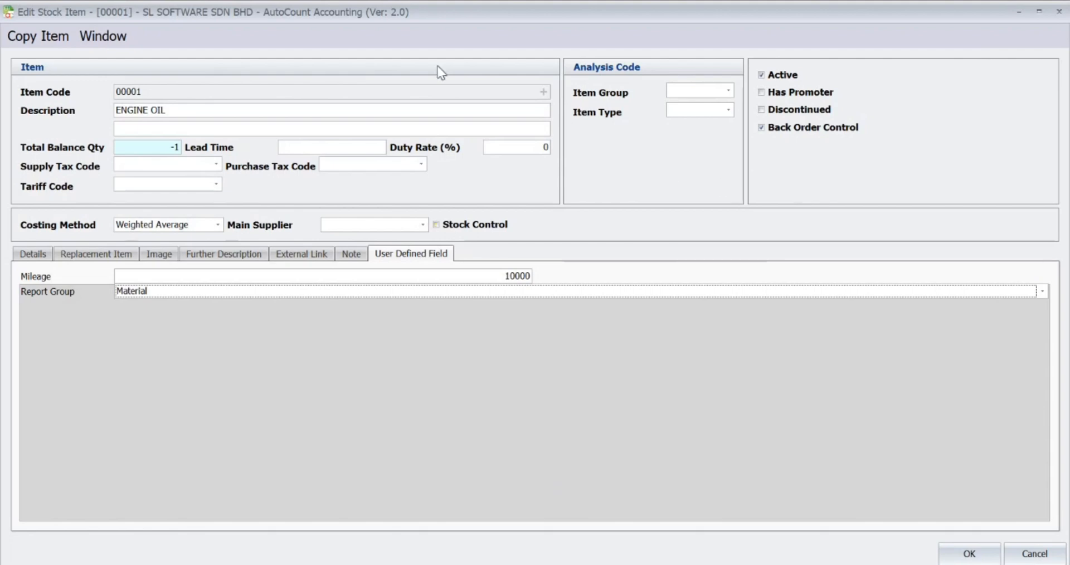
left_click(955, 553)
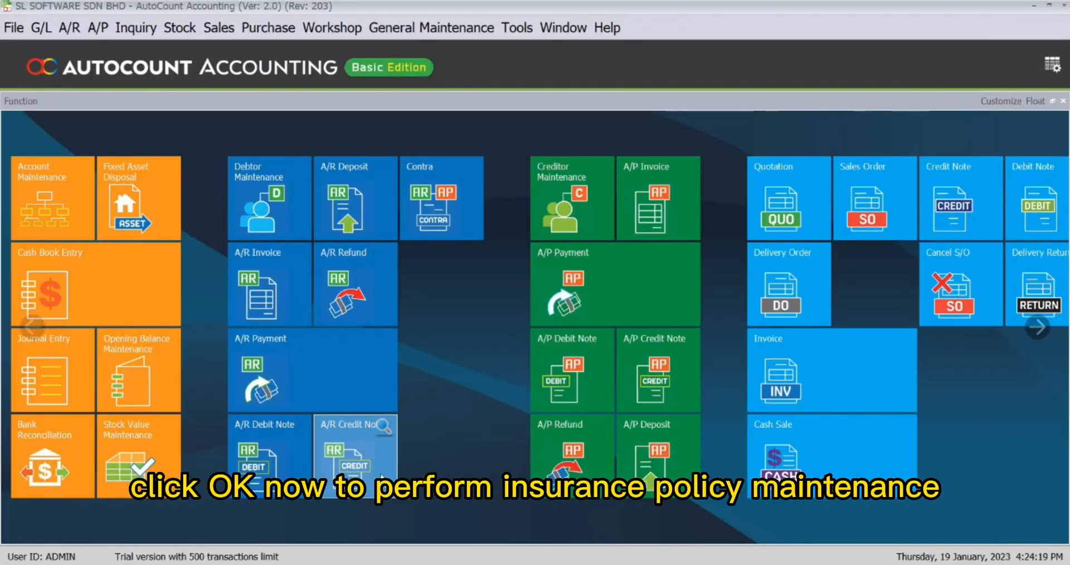
In Insurance Policy Maintenance, look at the blank new-policy form without saving it, and open the existing INS SDN BHD policy and save it.
left_click(334, 28)
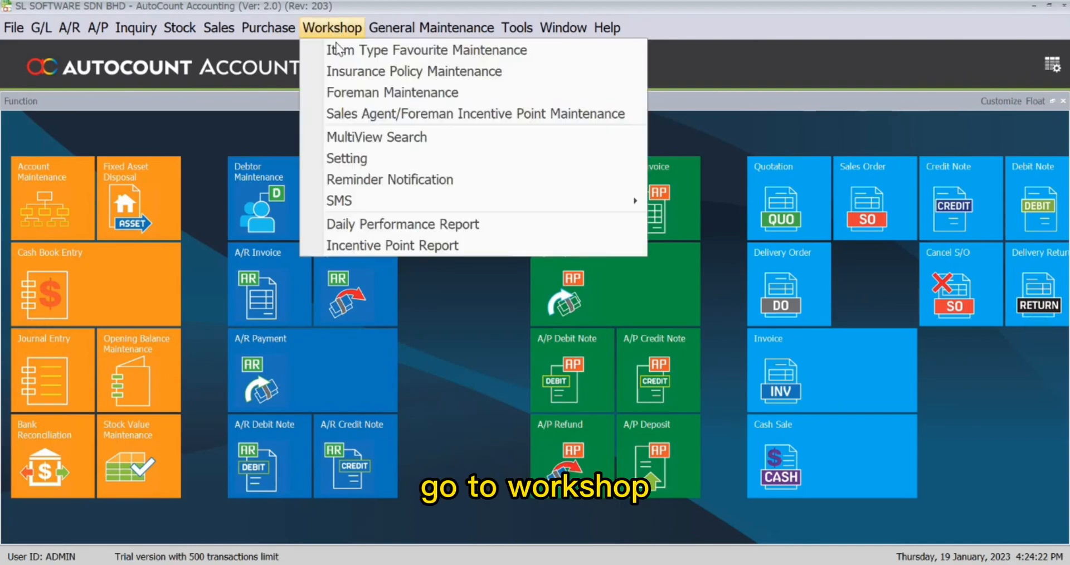
left_click(334, 72)
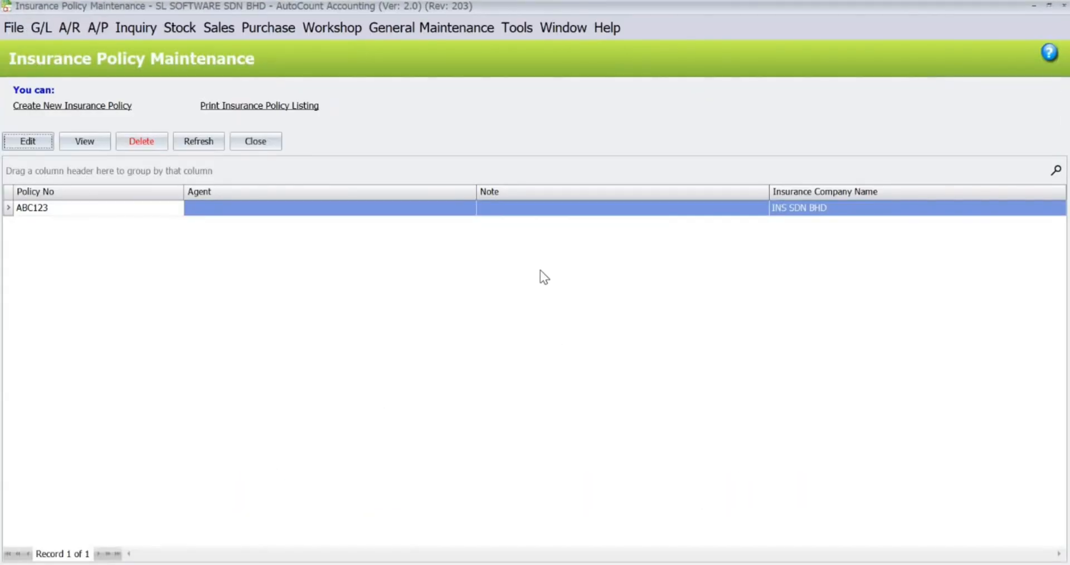
left_click(47, 107)
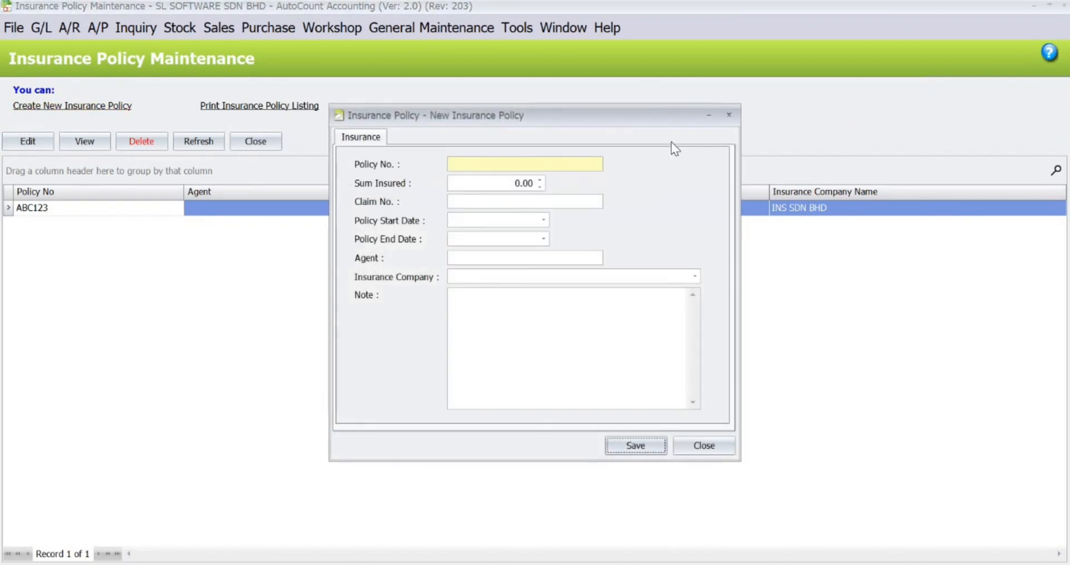
left_click(706, 445)
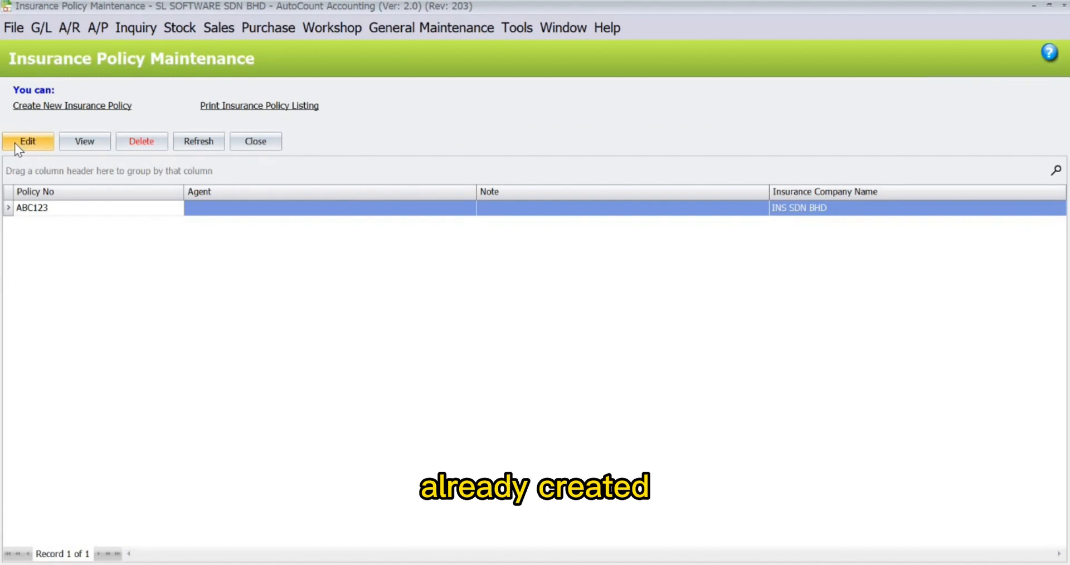
left_click(14, 143)
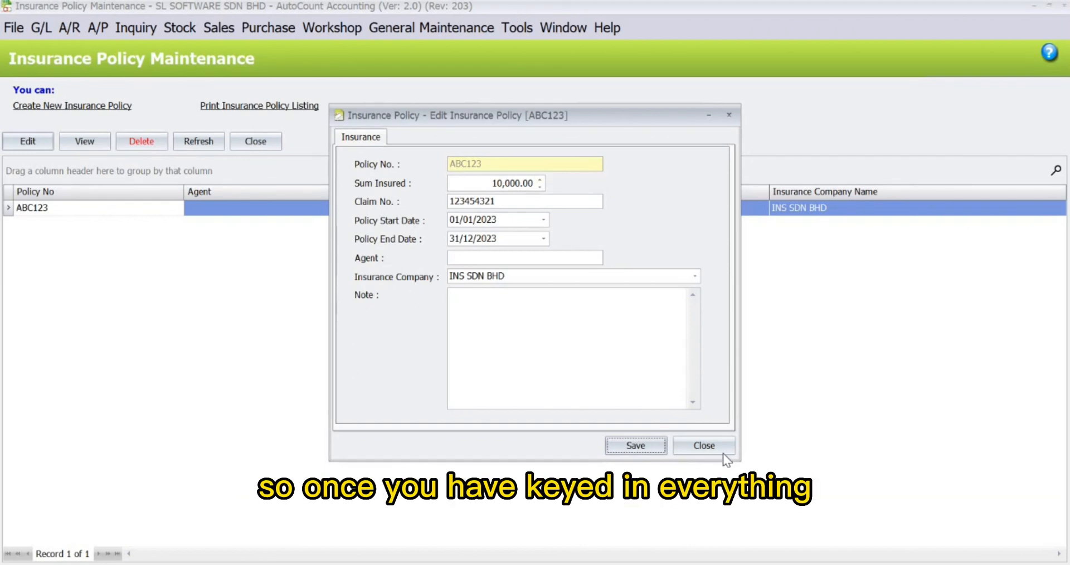
left_click(632, 445)
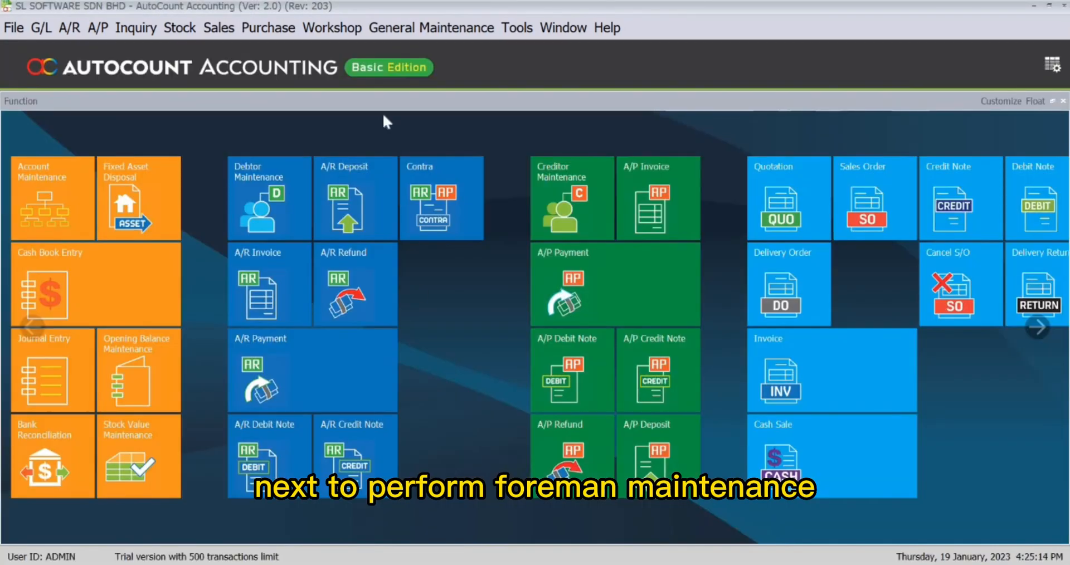
Open the existing foreman's record for editing in Foreman Maintenance, review its Incentive and Active options, and save it.
left_click(330, 30)
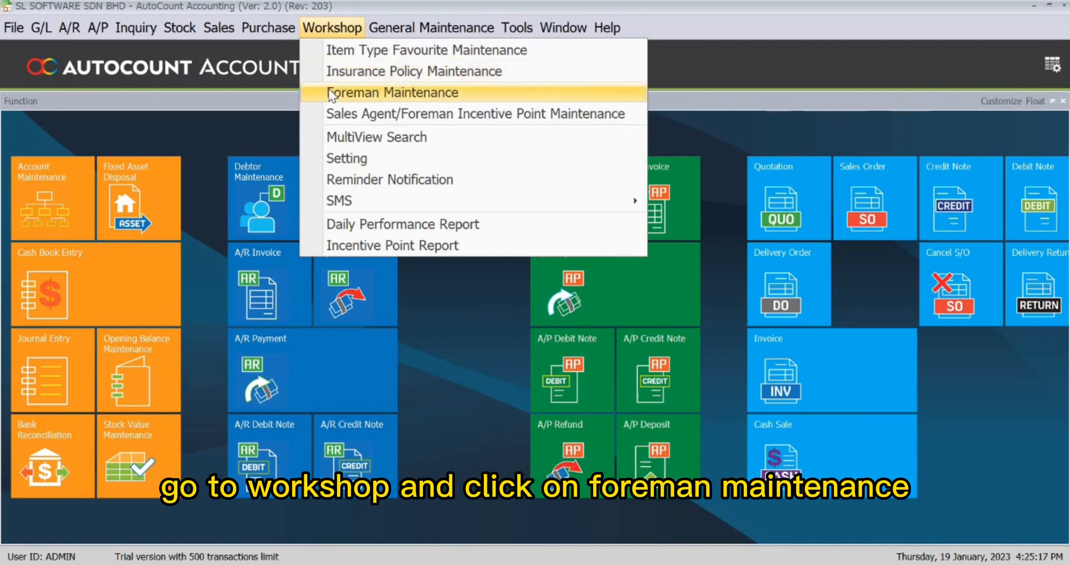
left_click(534, 92)
left_click(774, 80)
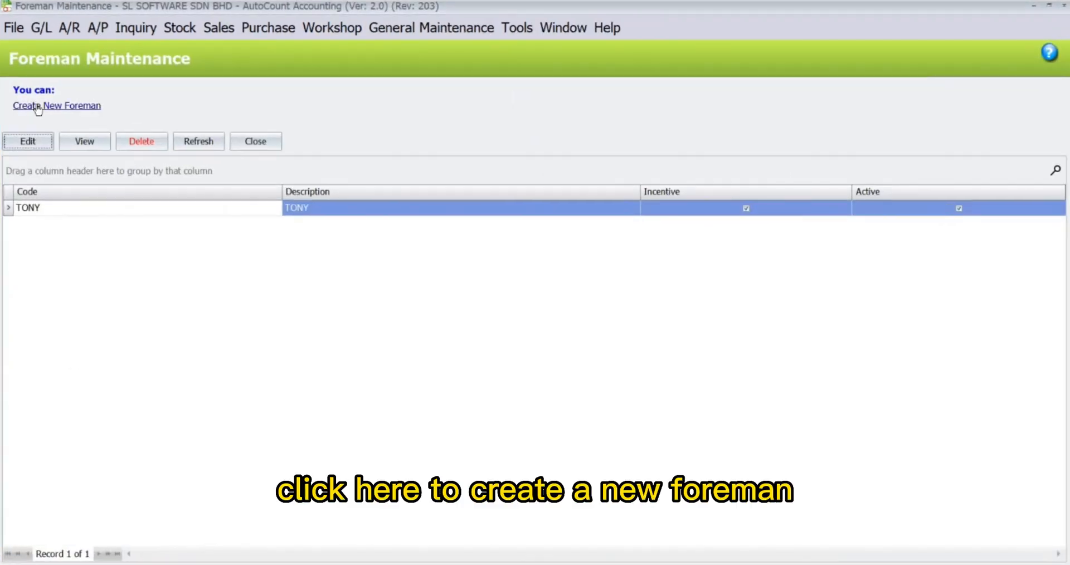
left_click(73, 208)
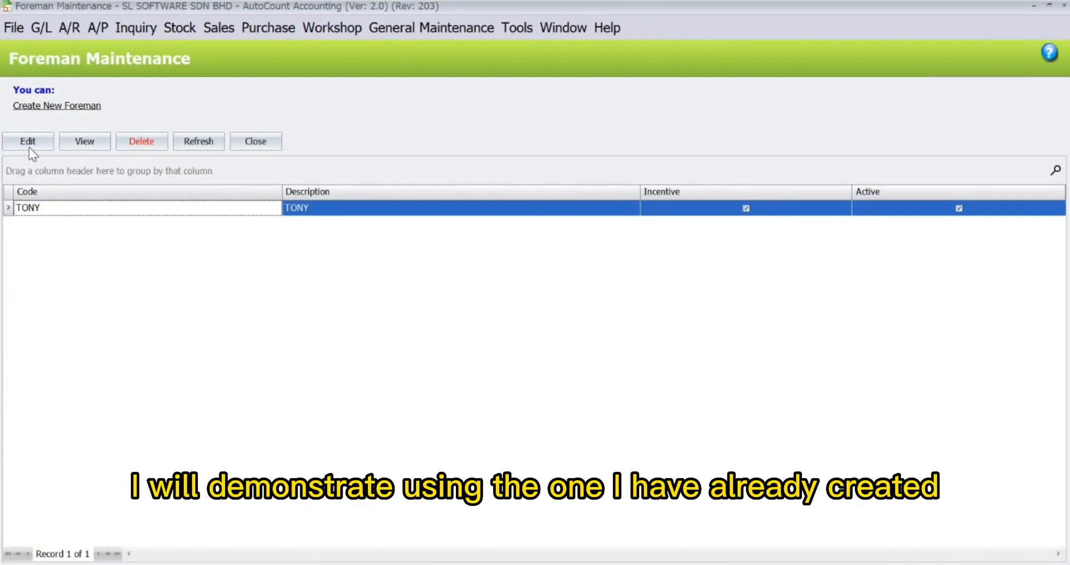
left_click(29, 147)
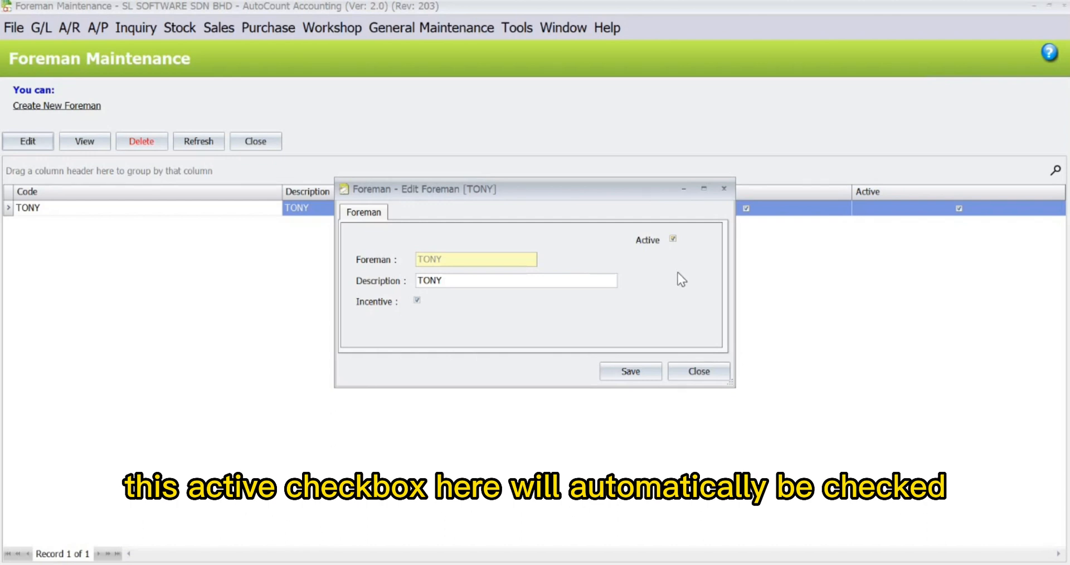
left_click(641, 370)
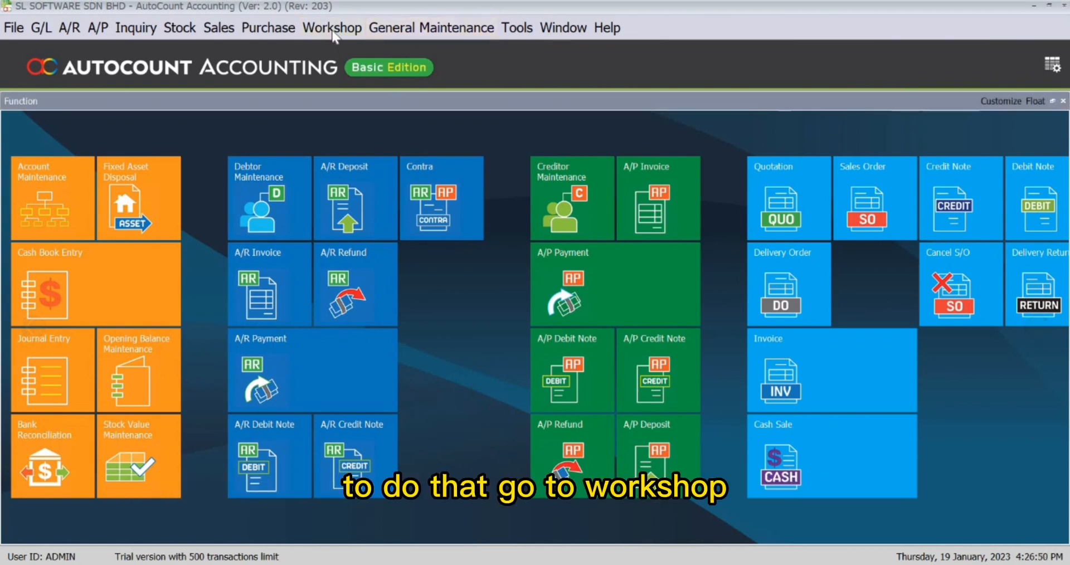
Open the existing foreman's record in Sales Agent/Foreman Incentive Point Maintenance, review its intake and report group amounts, and save it.
left_click(333, 29)
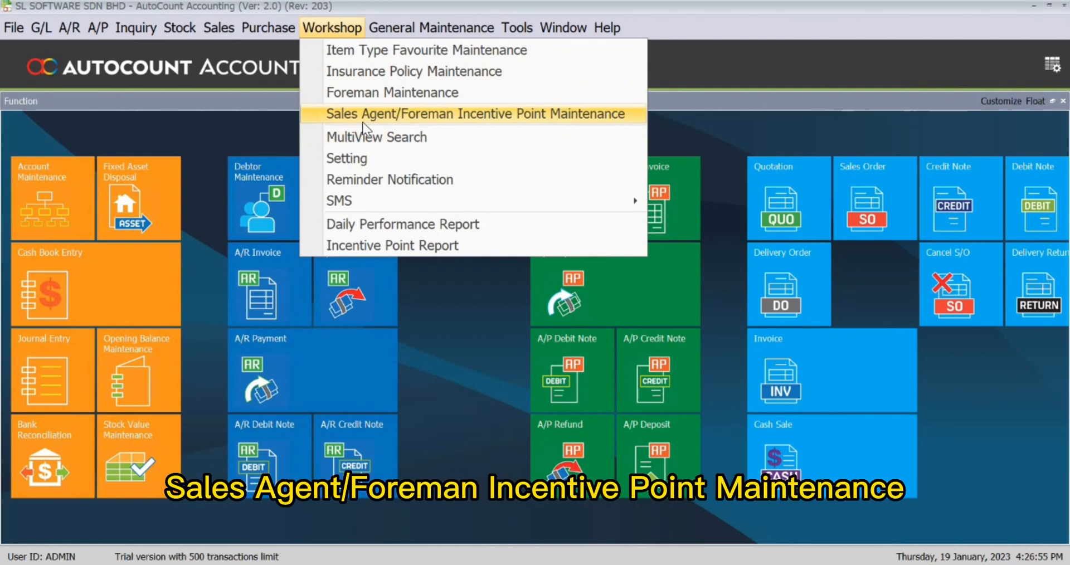
left_click(363, 114)
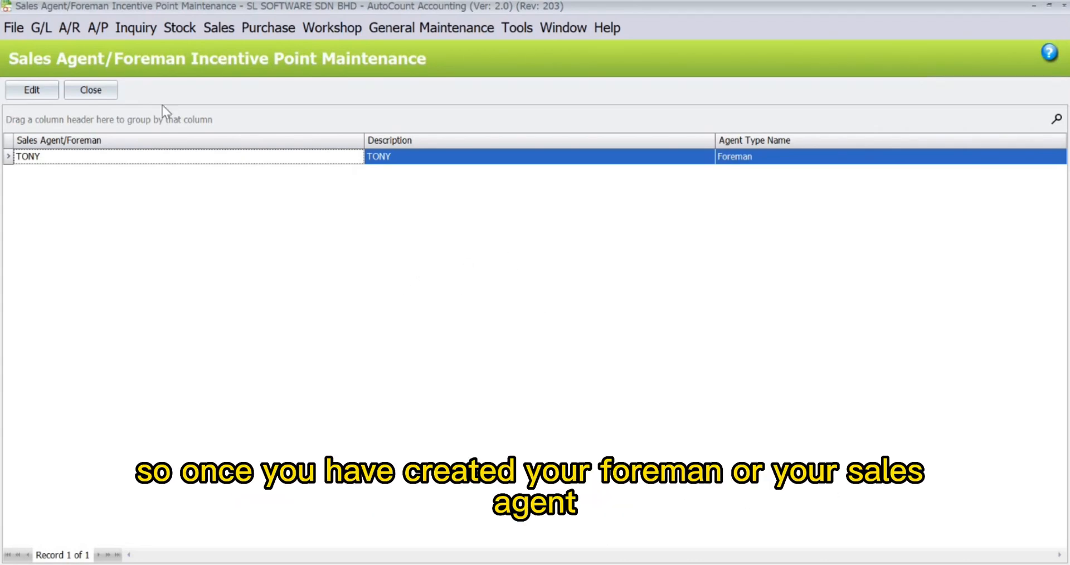
left_click(28, 93)
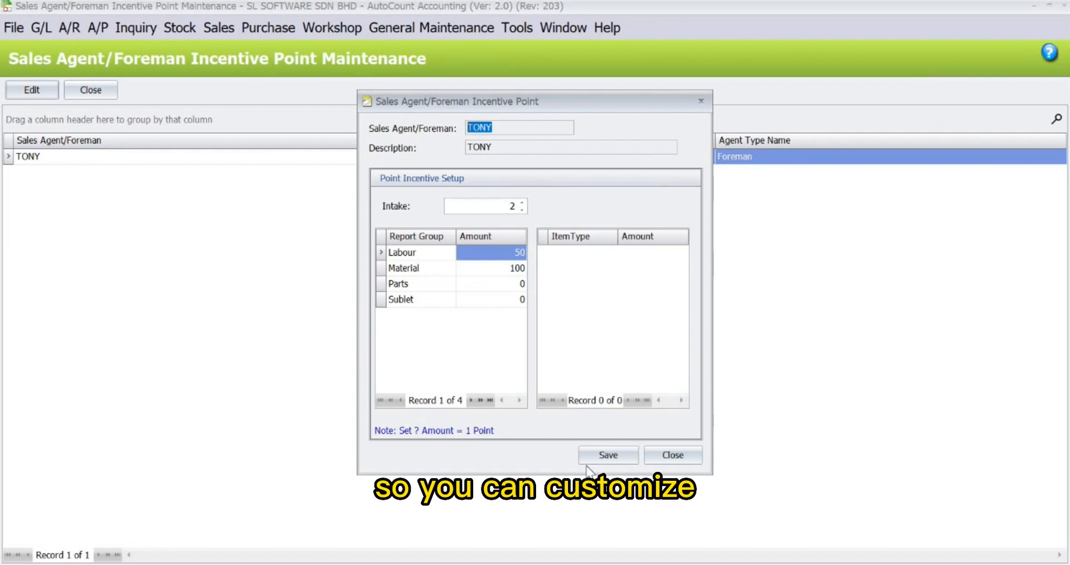
left_click(616, 457)
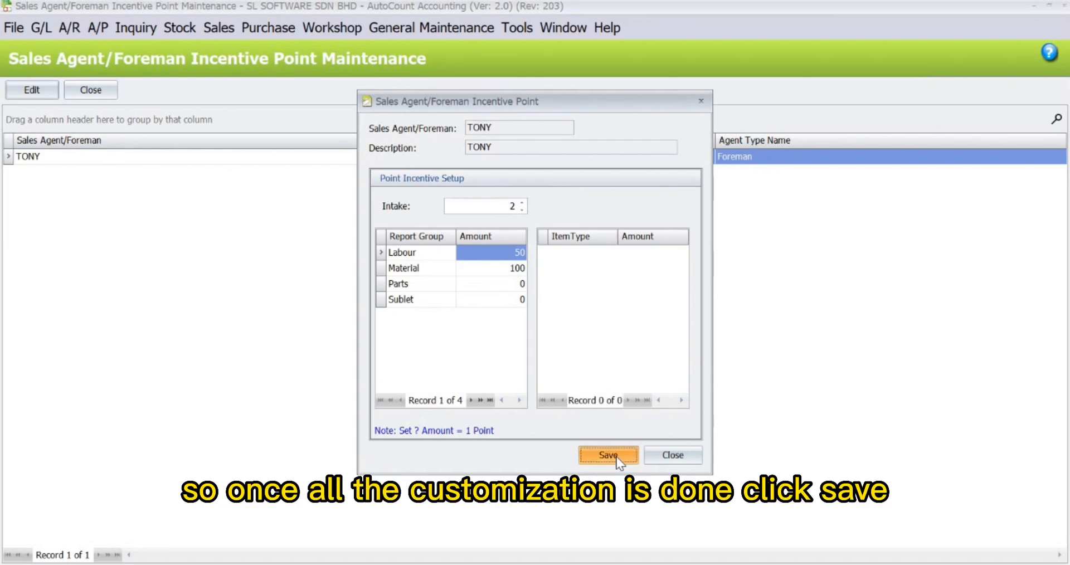
left_click(526, 313)
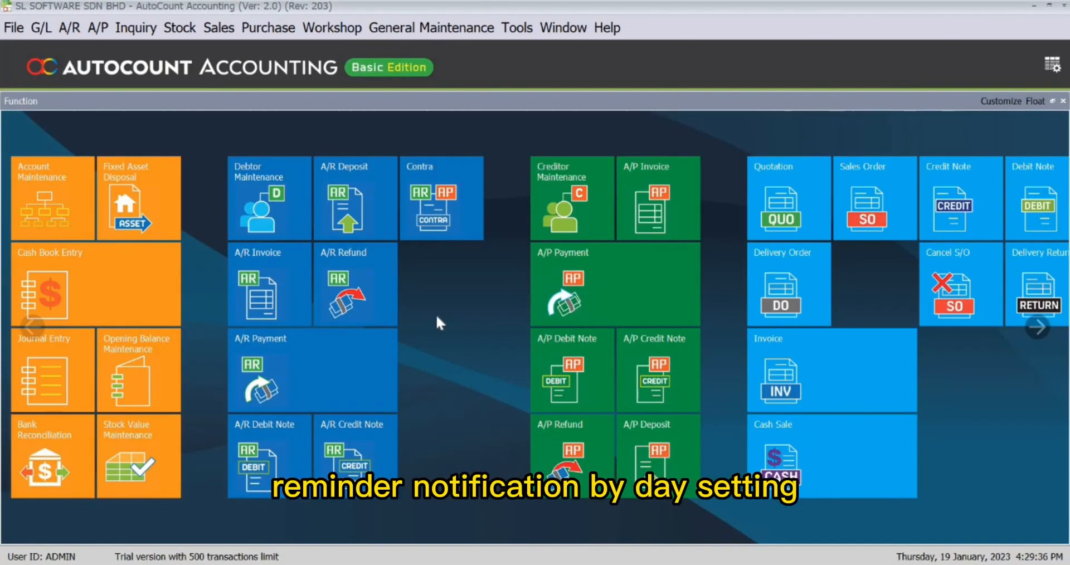
Open the workshop settings, review the default next service, reminder notification day and point incentive values, and save them.
left_click(351, 26)
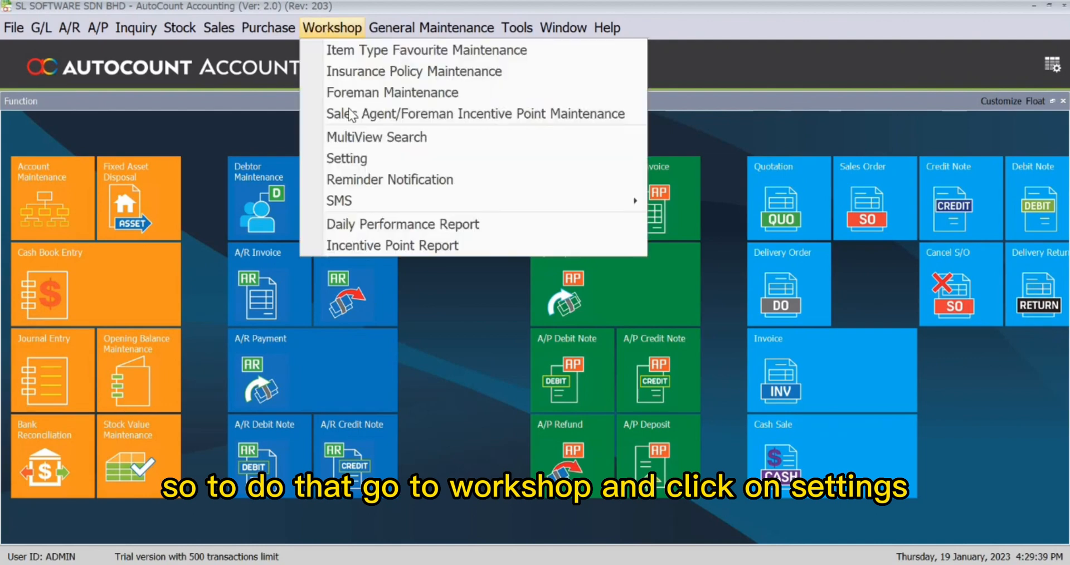
left_click(352, 154)
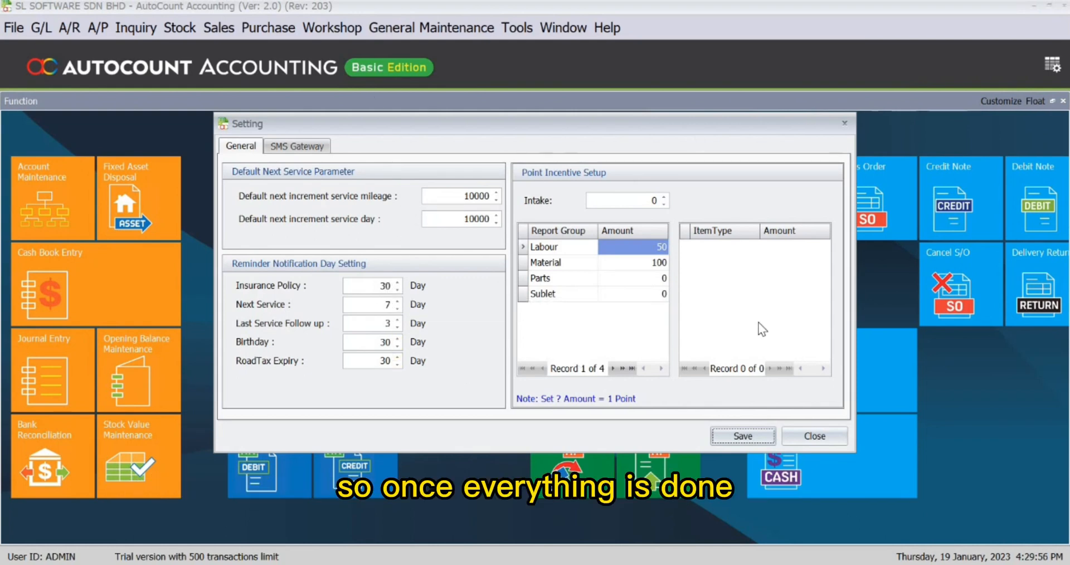
left_click(735, 437)
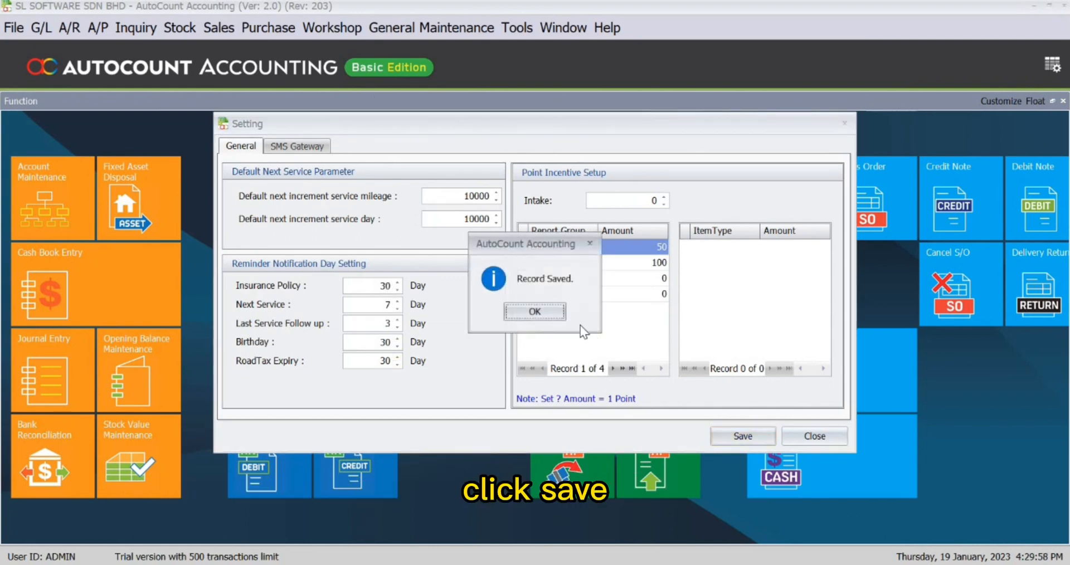
left_click(535, 308)
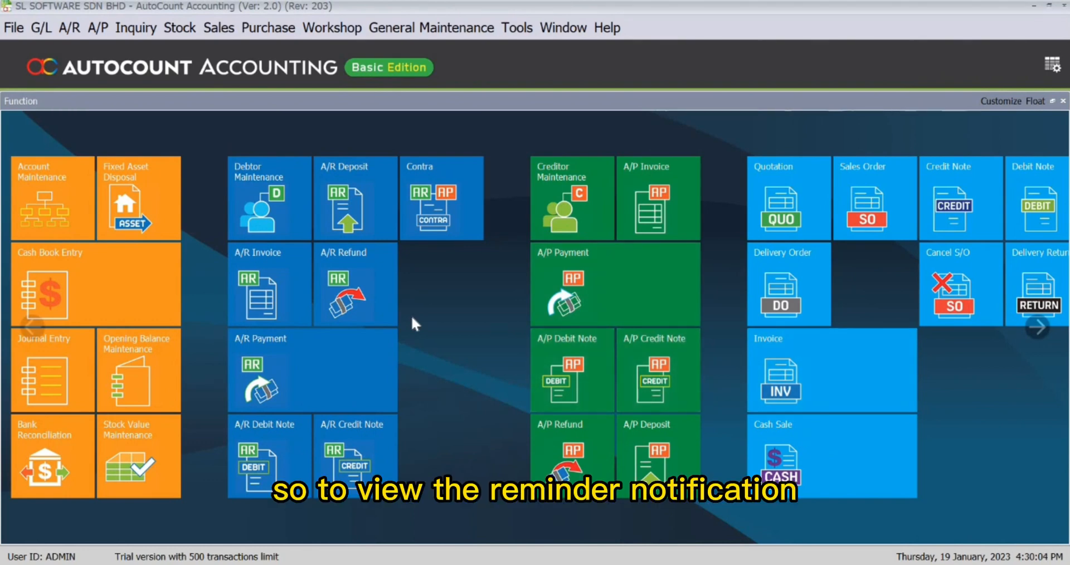
View the workshop's Reminder Notification list with its due services and service history, and close it.
left_click(325, 33)
left_click(364, 181)
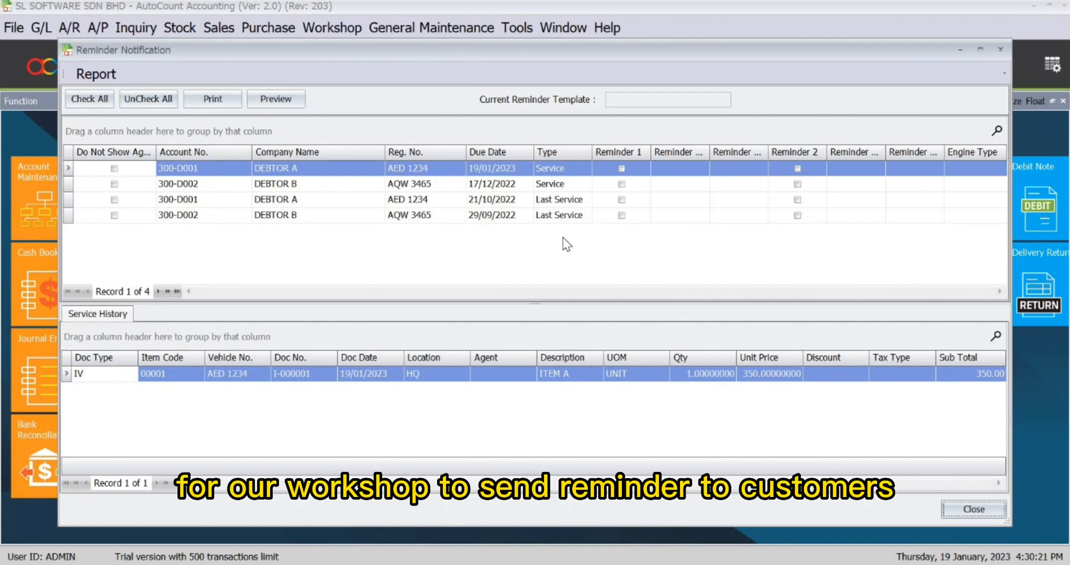
left_click(999, 49)
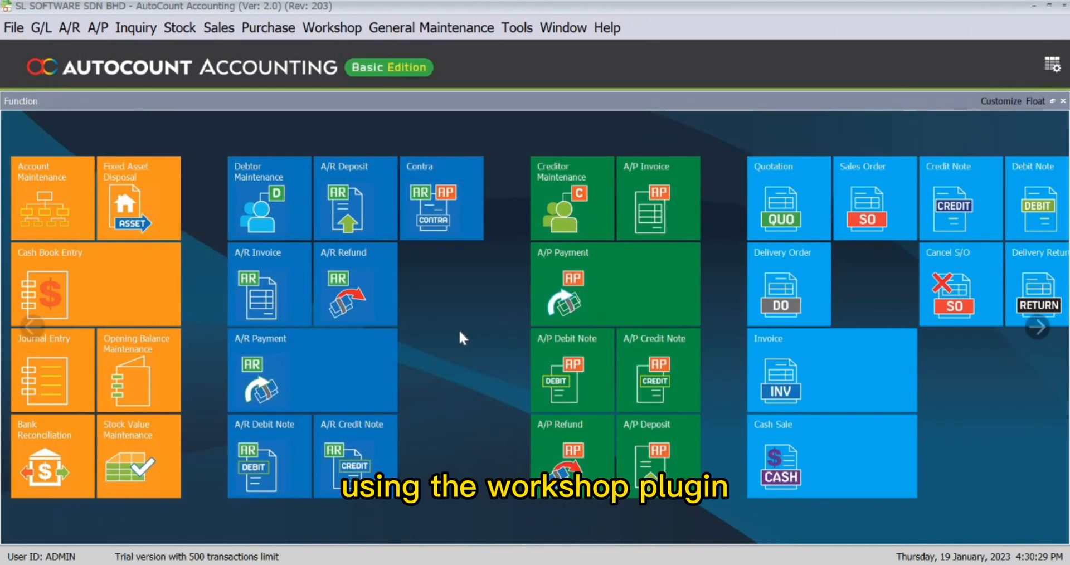
Create a new sales invoice in a maximized window and choose DEBTOR B as the debtor.
left_click(795, 356)
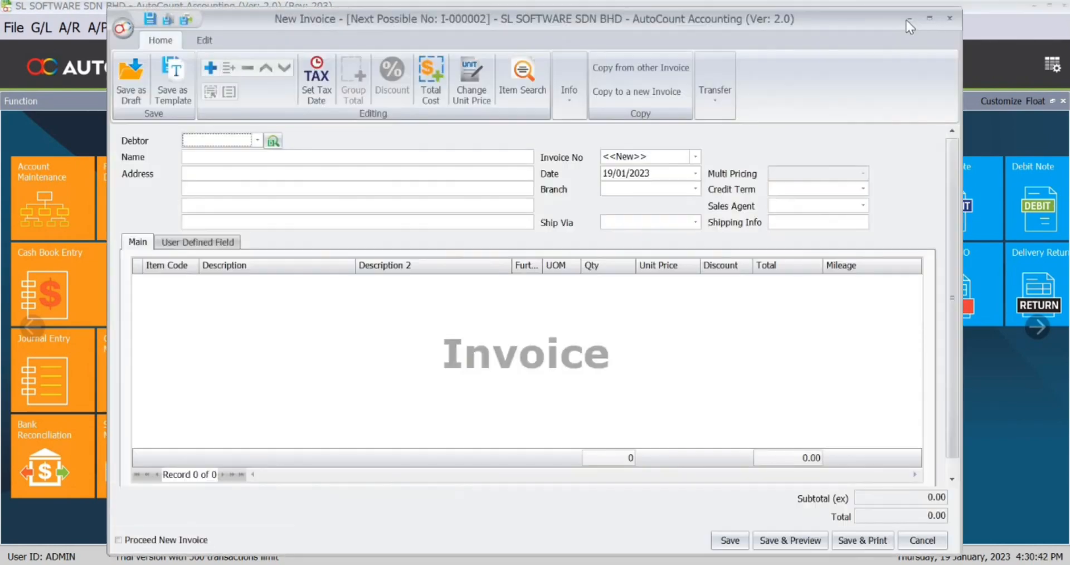
left_click(928, 19)
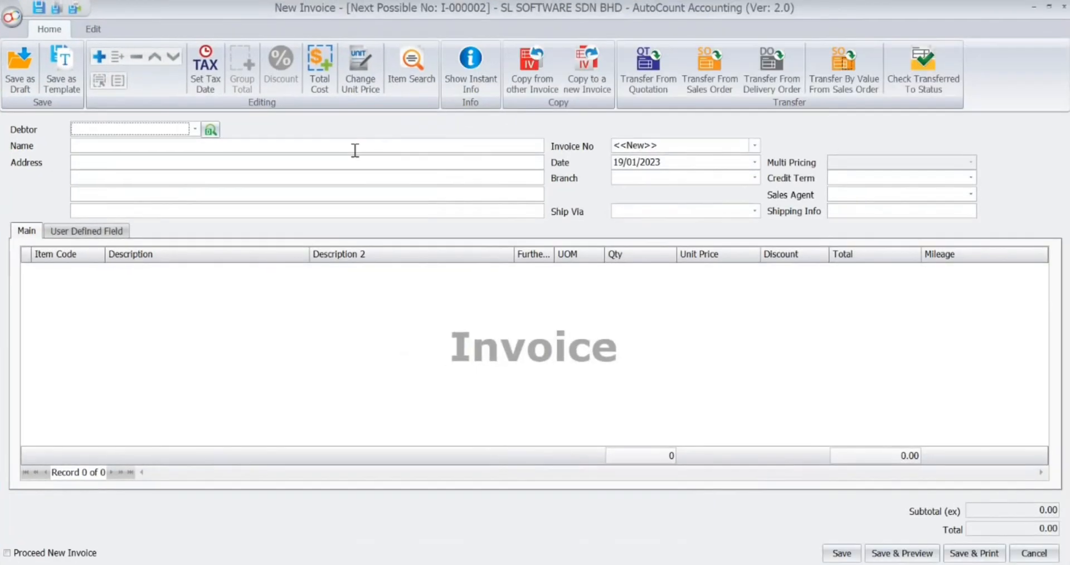
left_click(195, 129)
left_click(192, 220)
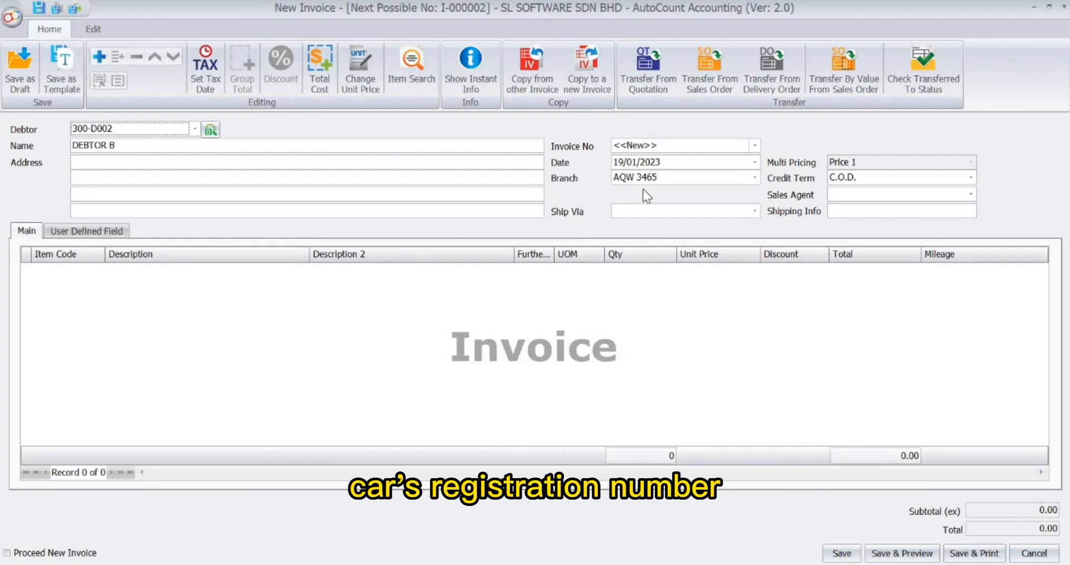
Add stock item 00001 ENGINE OIL as an invoice line with a unit price of 250.
right_click(87, 287)
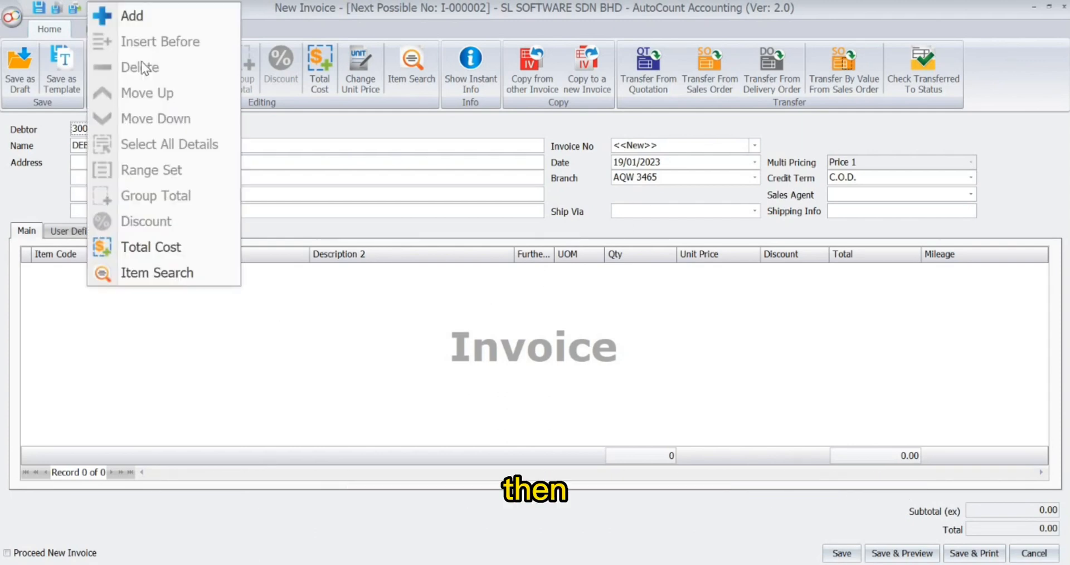
left_click(185, 12)
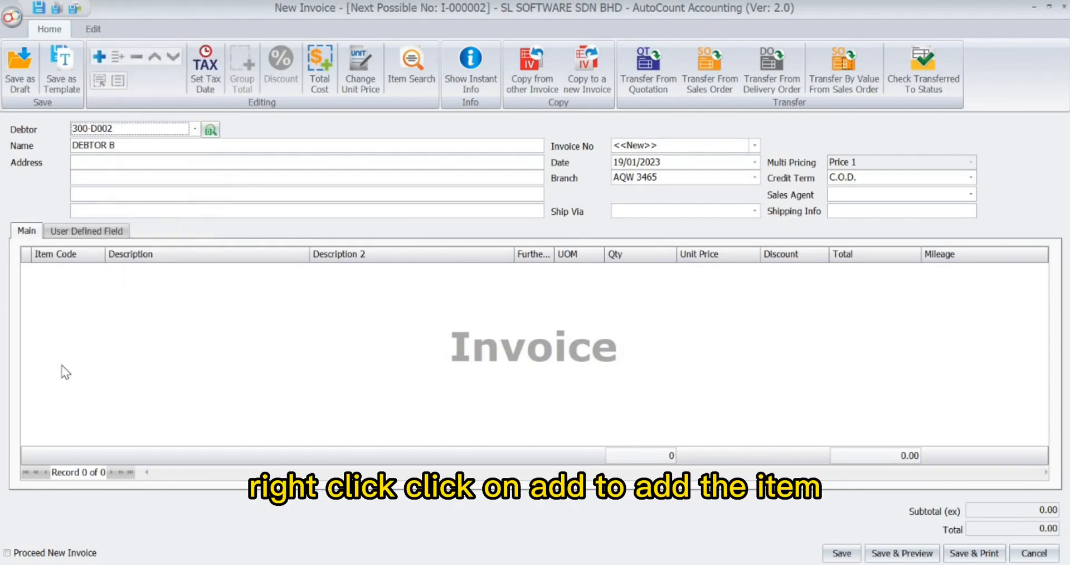
left_click(99, 271)
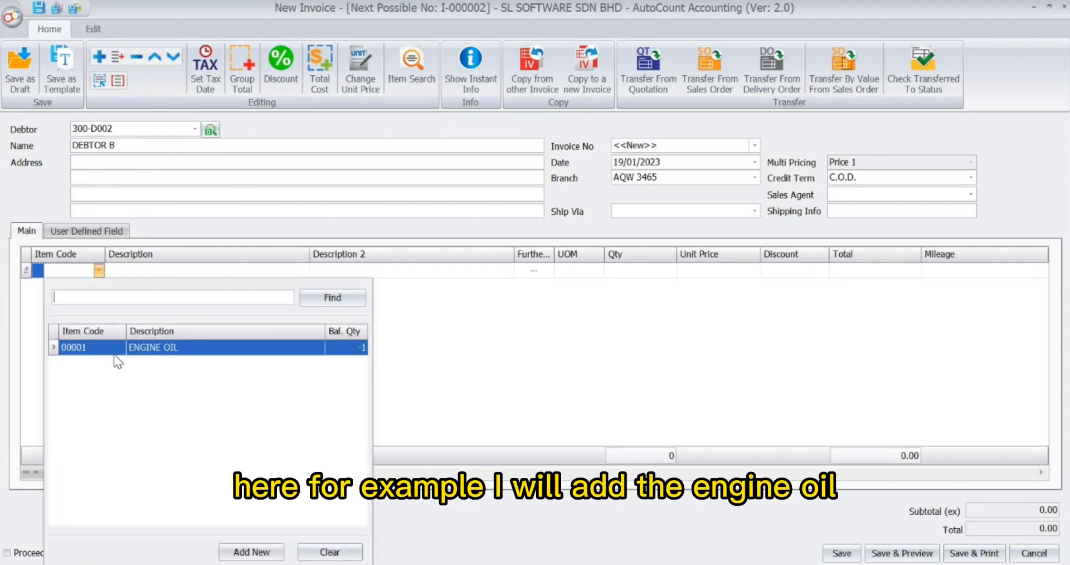
left_click(116, 349)
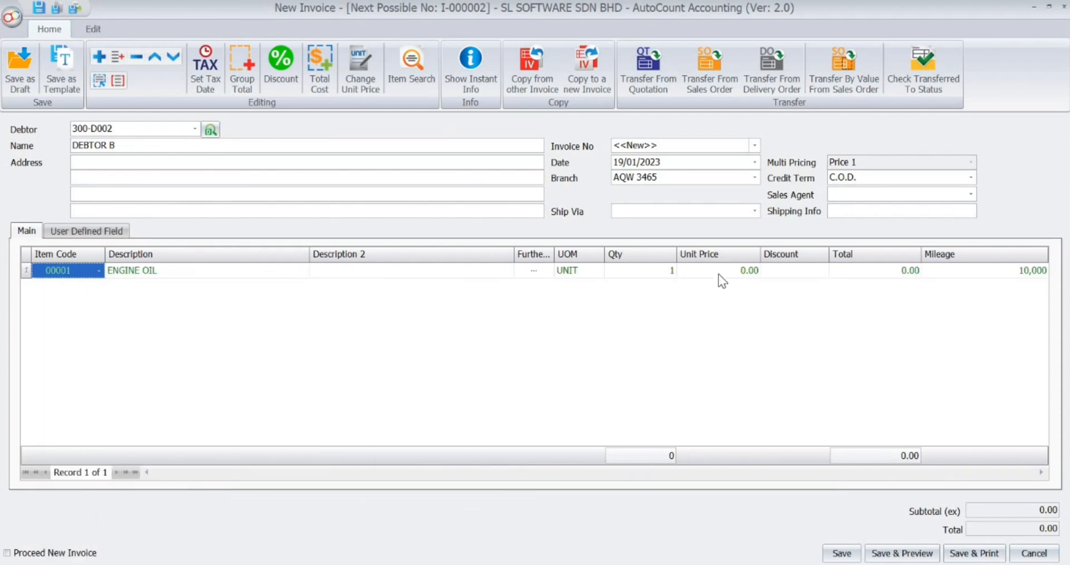
left_click(720, 271)
type("250")
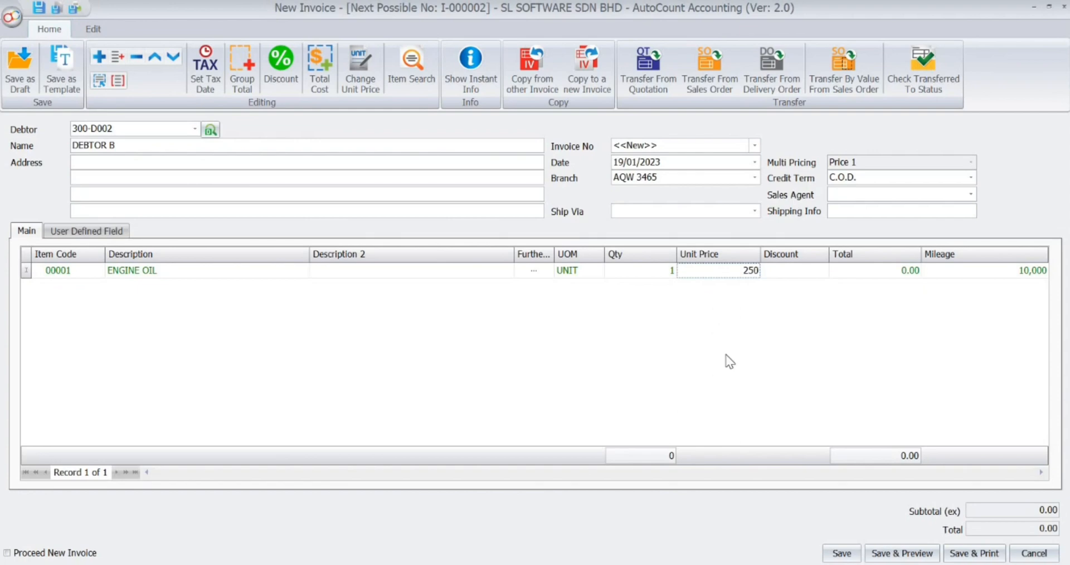
key("Return")
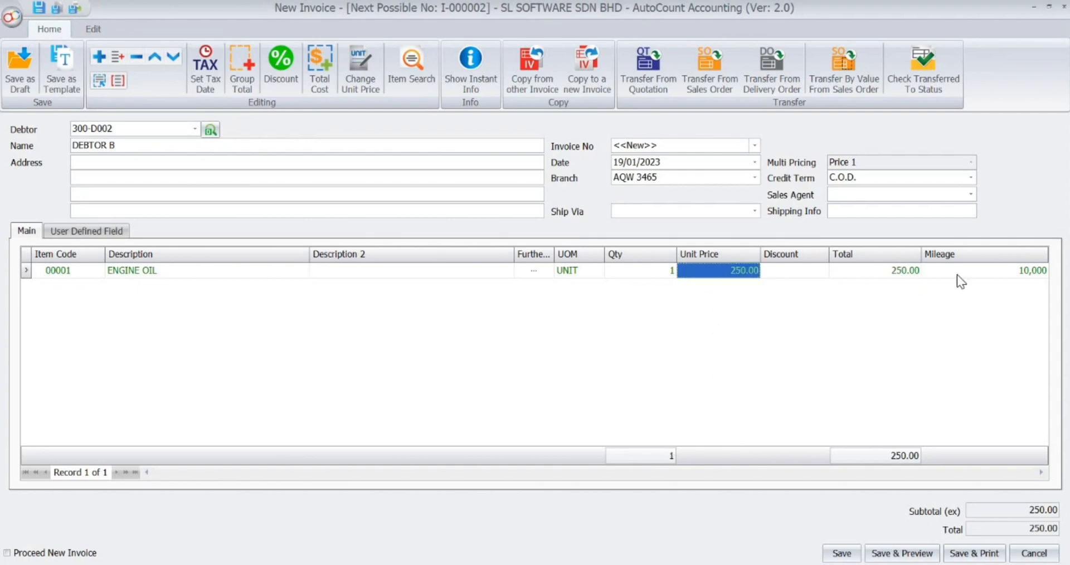
Check the invoice's user-defined fields and save the invoice, recalculating the next service mileage from a new current service mileage of 30000.
left_click(92, 232)
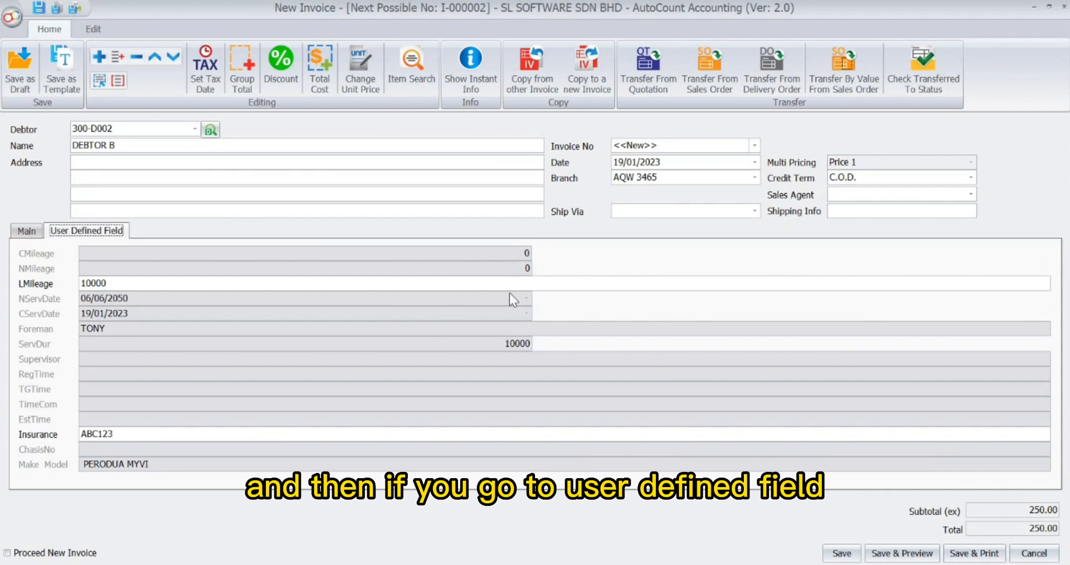
left_click(25, 231)
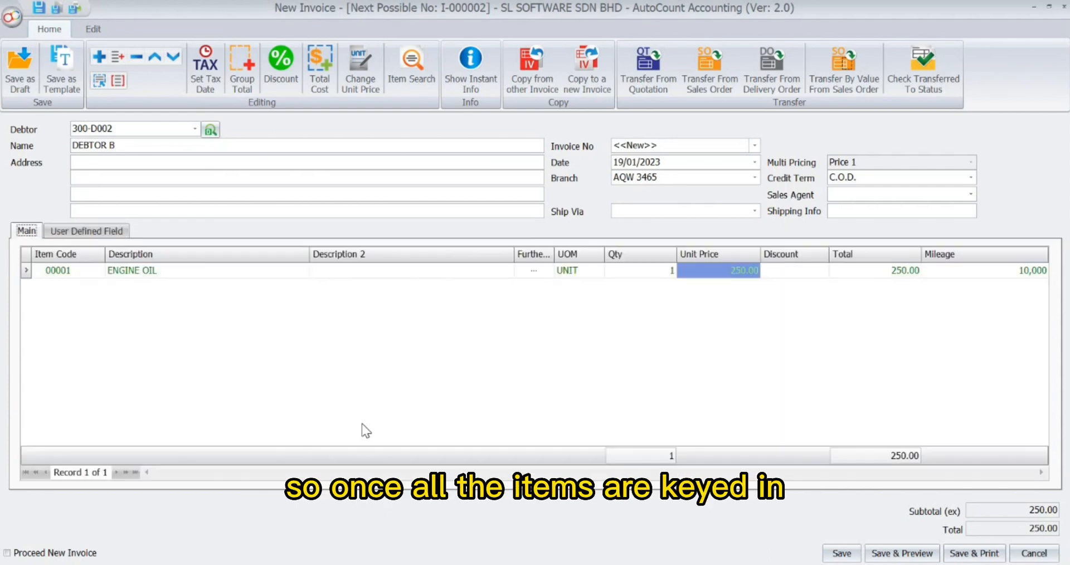
left_click(839, 552)
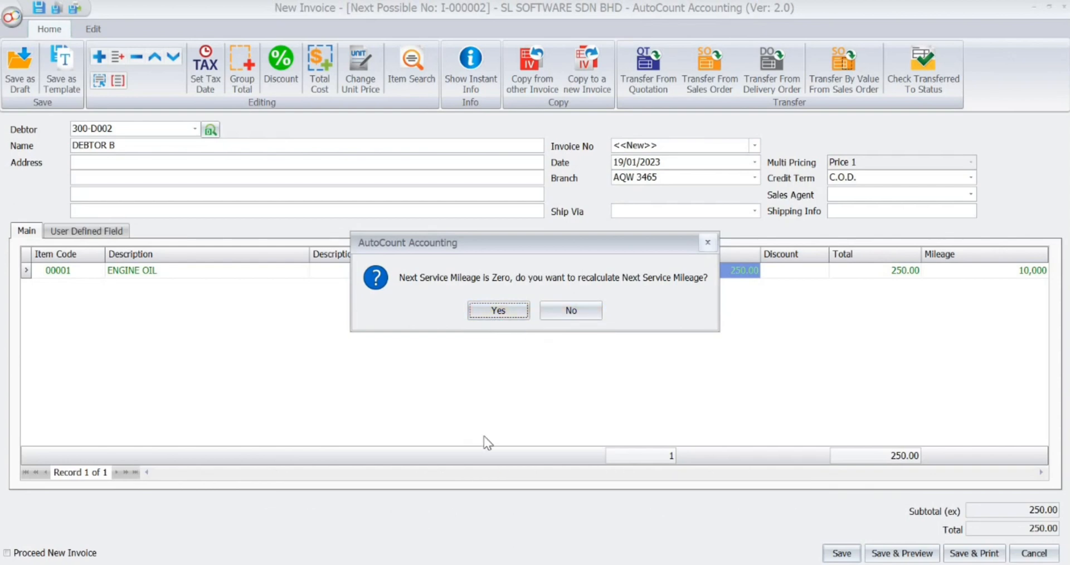
left_click(500, 309)
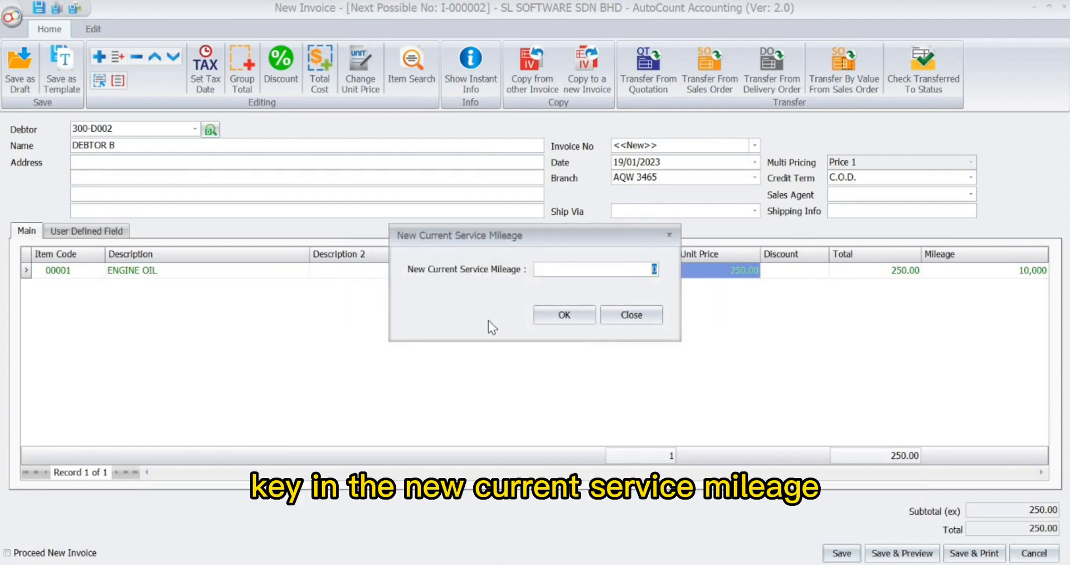
type("3000")
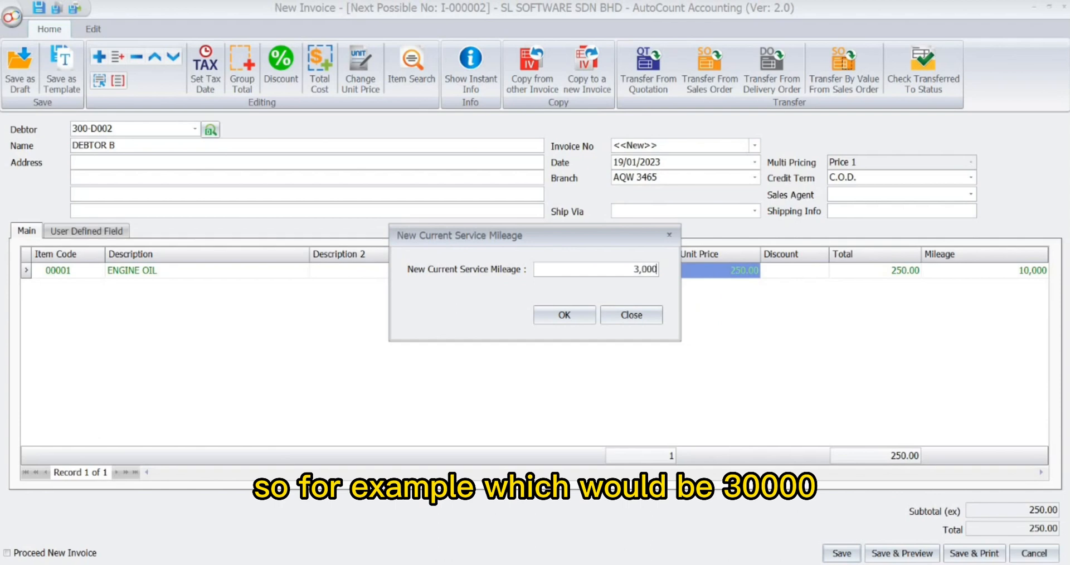
type("0")
left_click(556, 319)
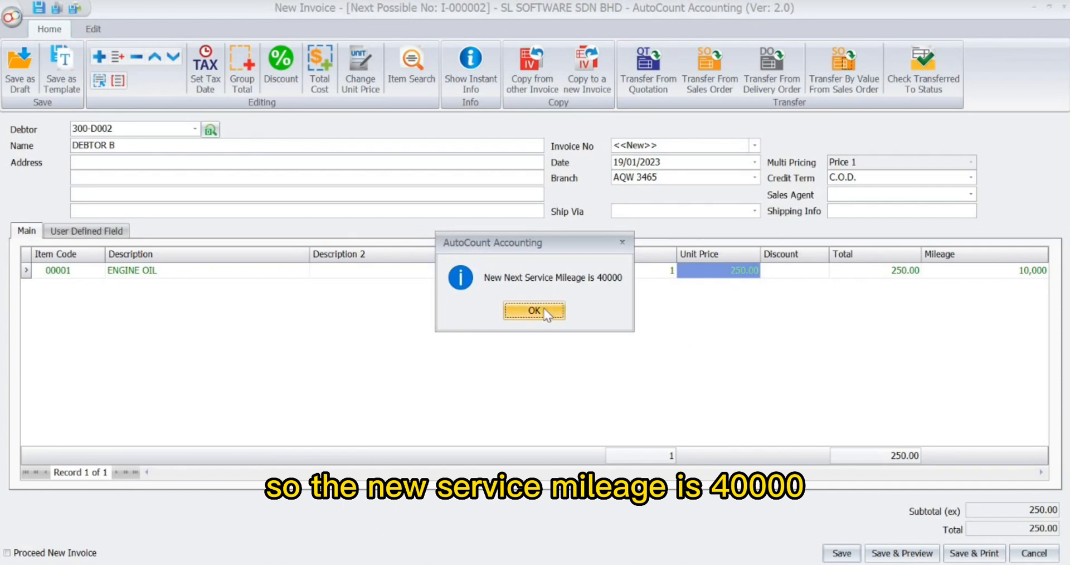
left_click(546, 315)
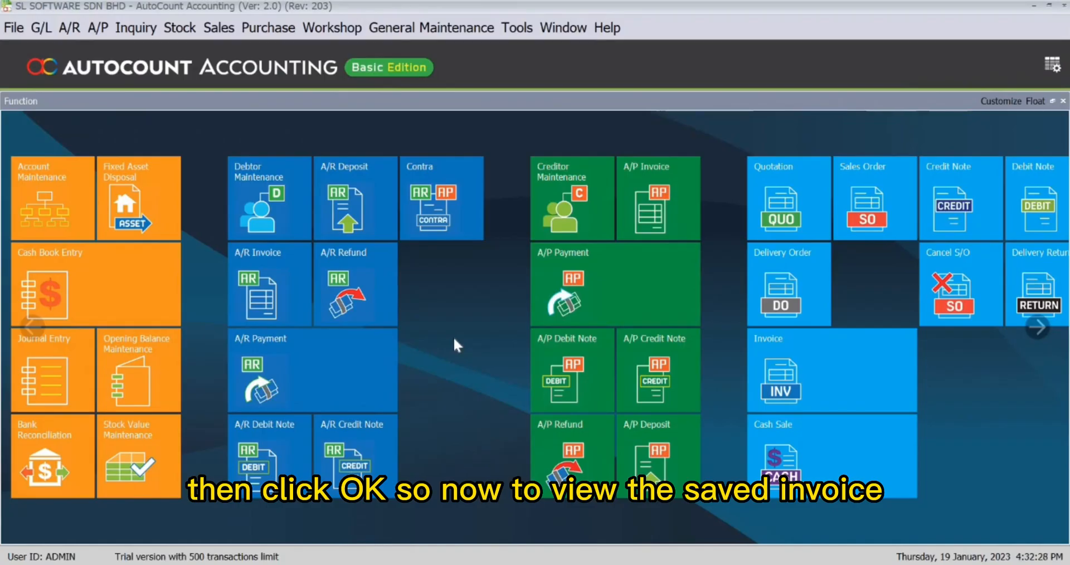
Open DEBTOR B's saved invoice from the sales invoice list, examine its user-defined fields and item line, and close it.
left_click(211, 27)
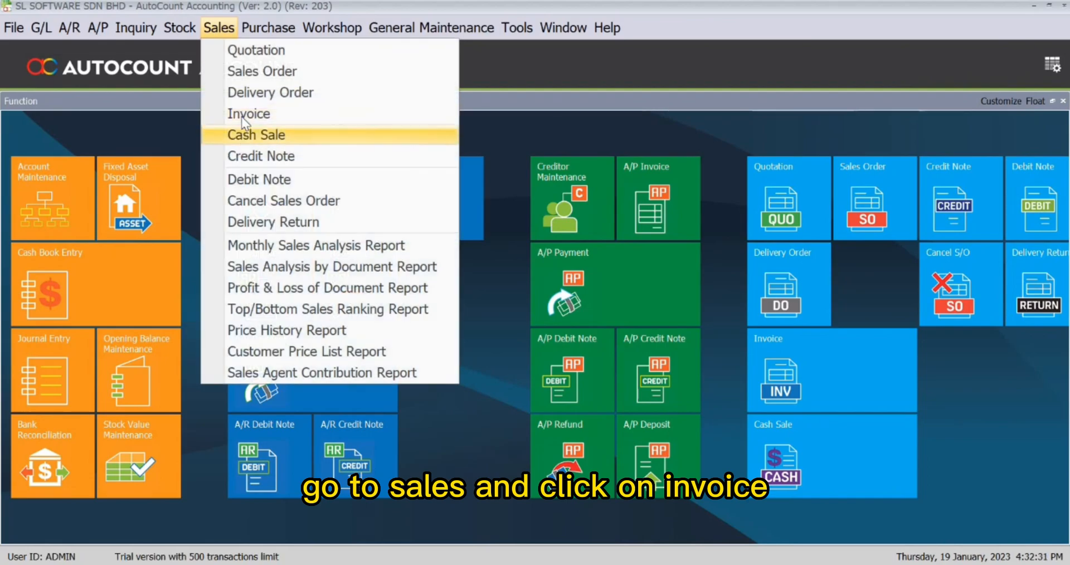
left_click(241, 115)
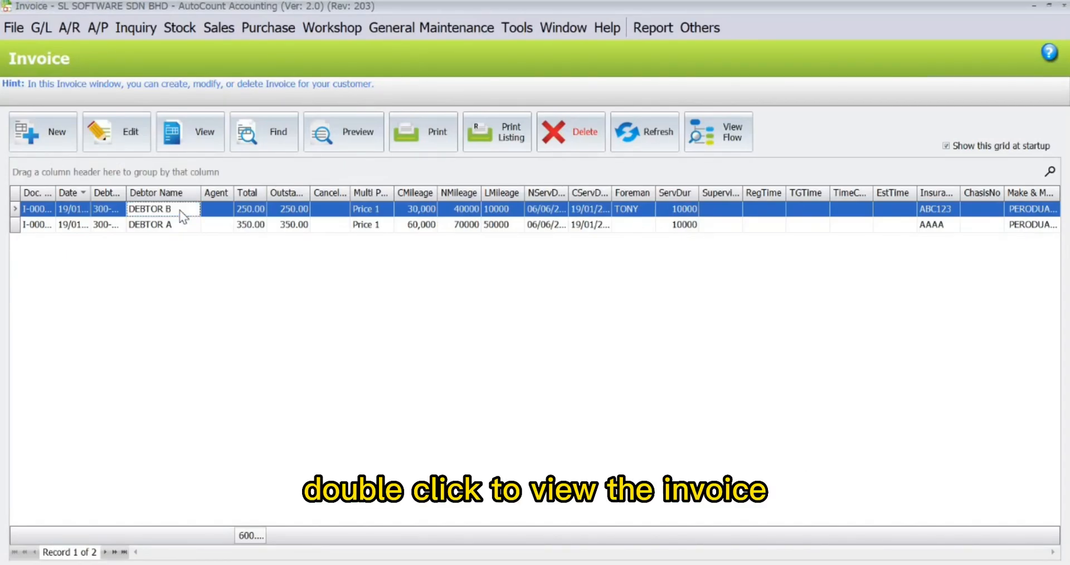
double_click(181, 210)
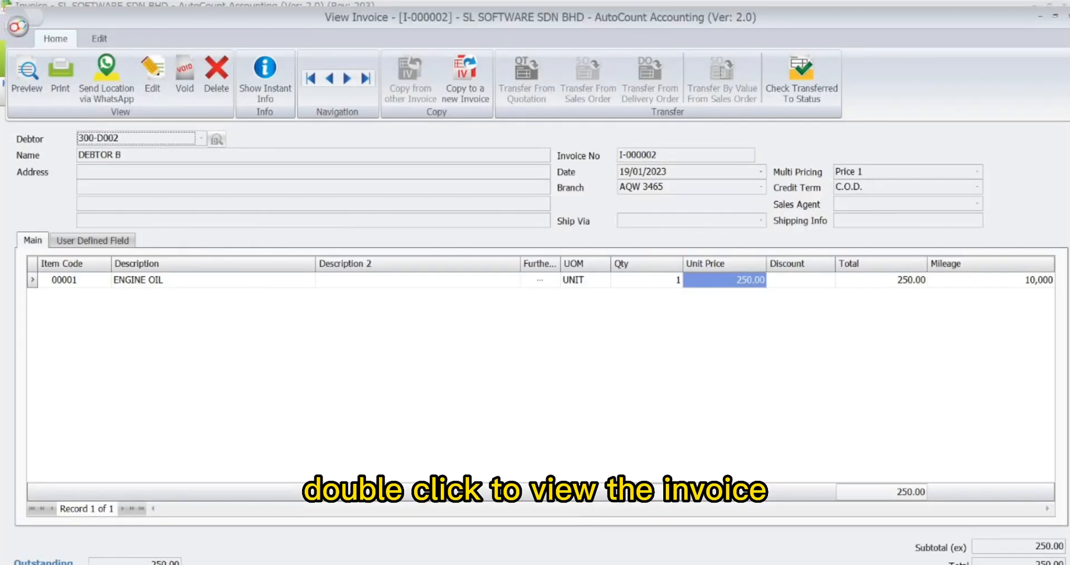
left_click(110, 239)
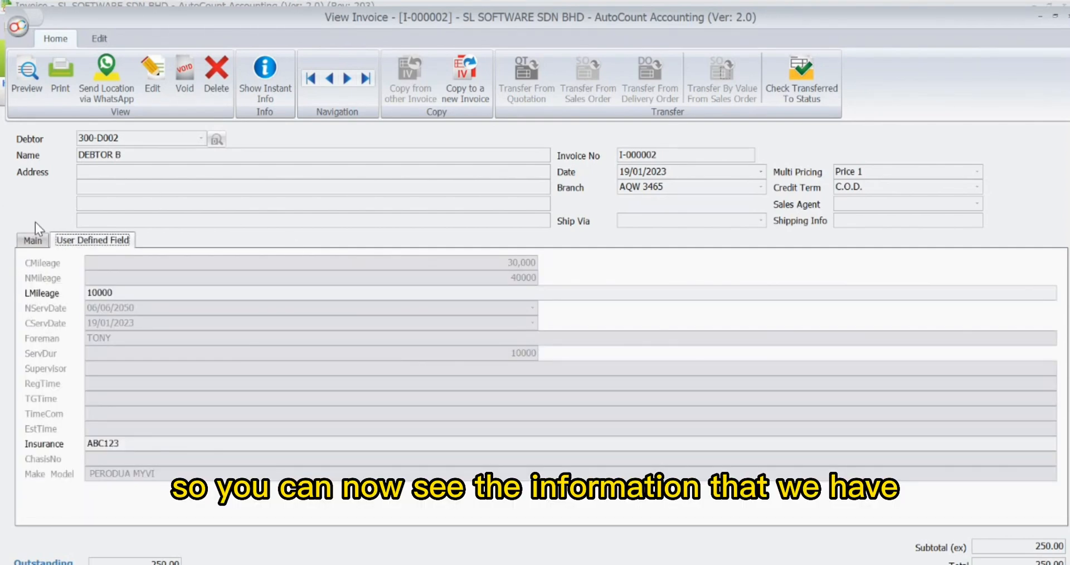
left_click(33, 241)
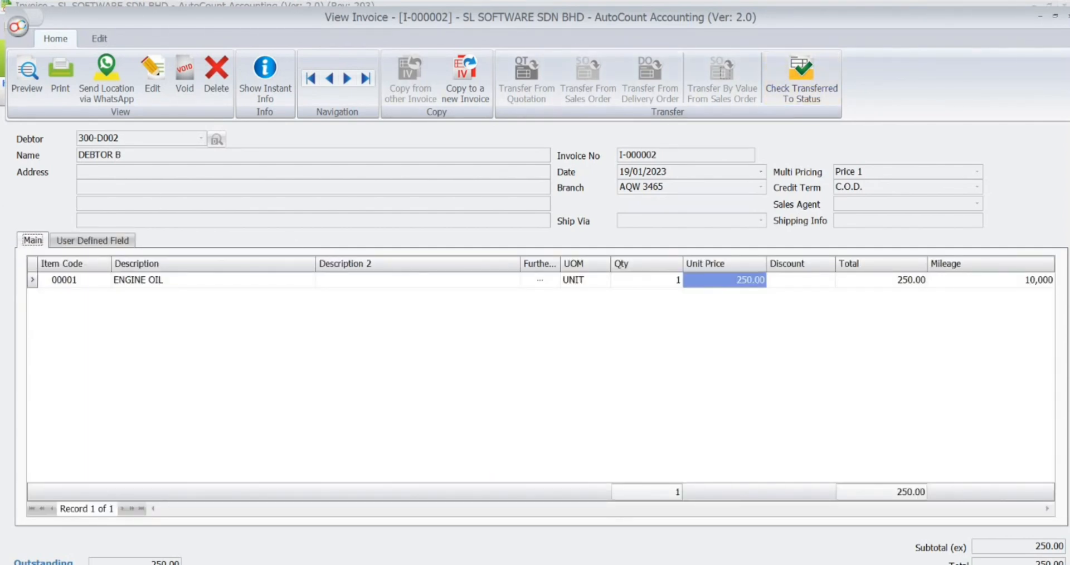
key("Escape")
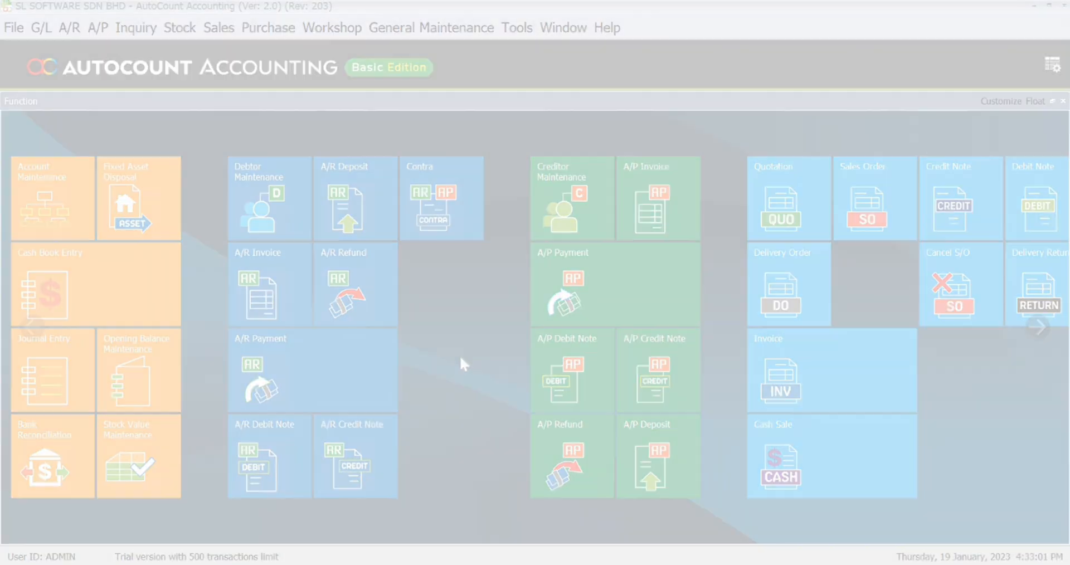